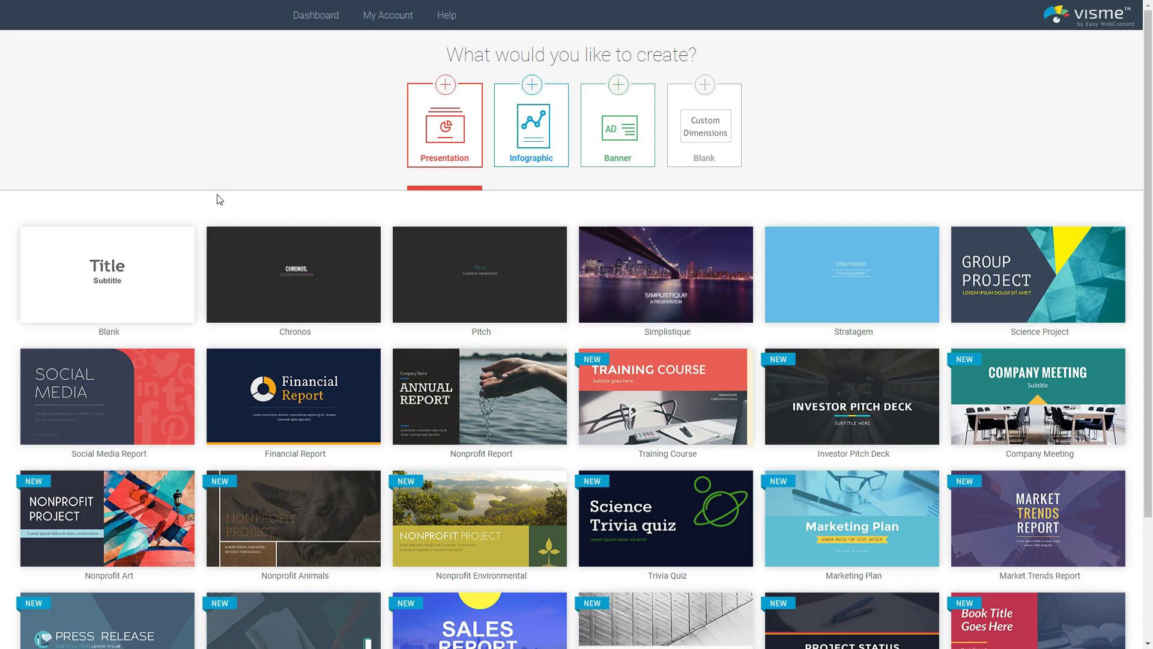
Start a new Infographic project from the 'What would you like to create?' screen
click(524, 150)
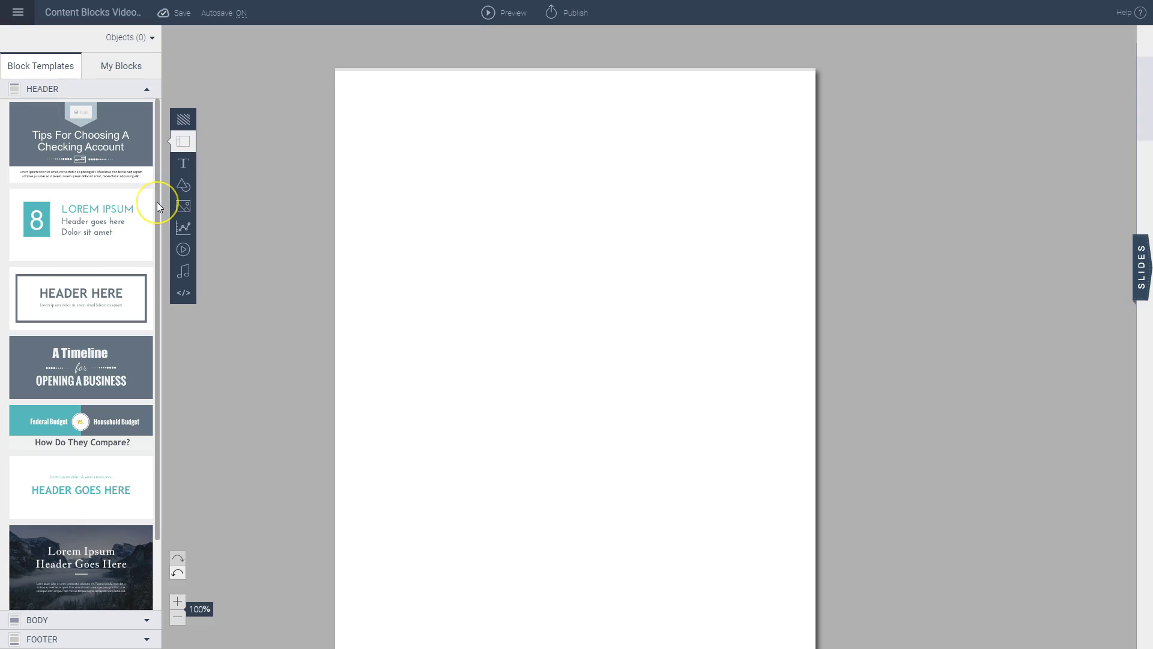
Place the 'Tips For Choosing A Checking Account' header template at the top of the blank page
drag(157, 201, 156, 278)
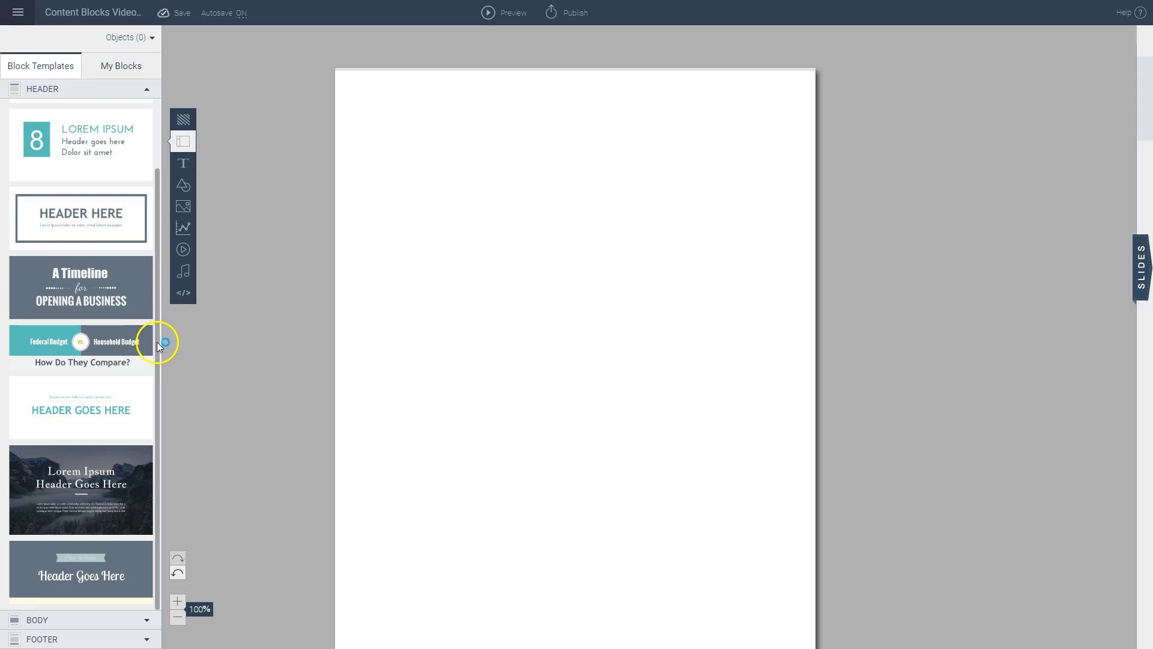
drag(157, 341, 156, 268)
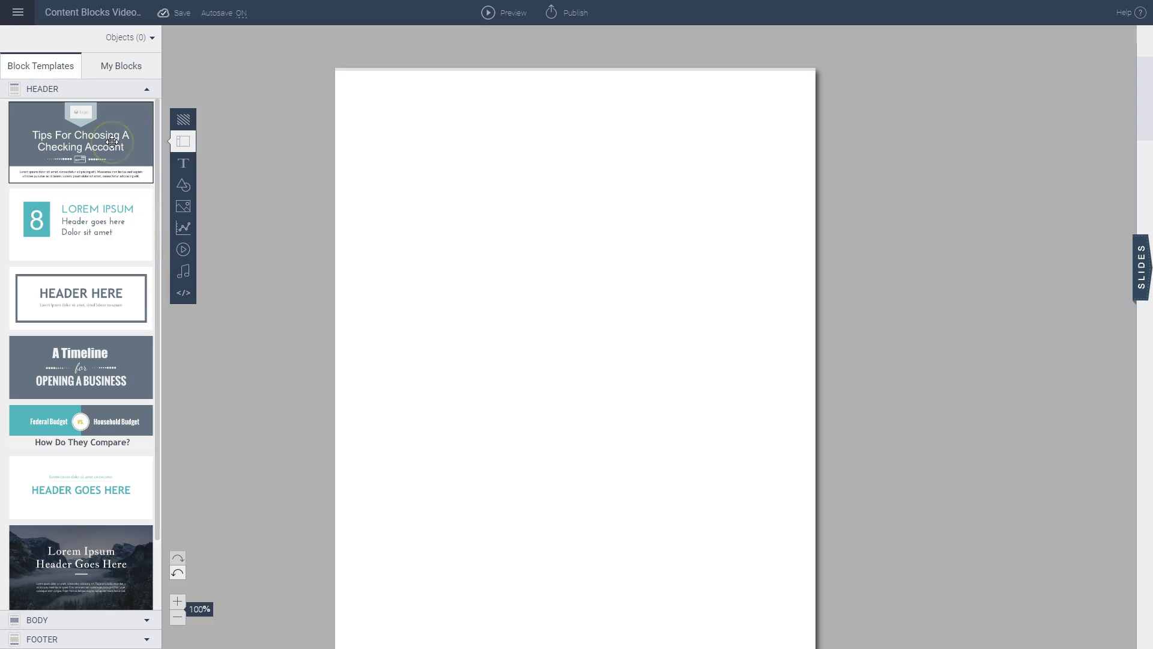
drag(126, 144, 509, 108)
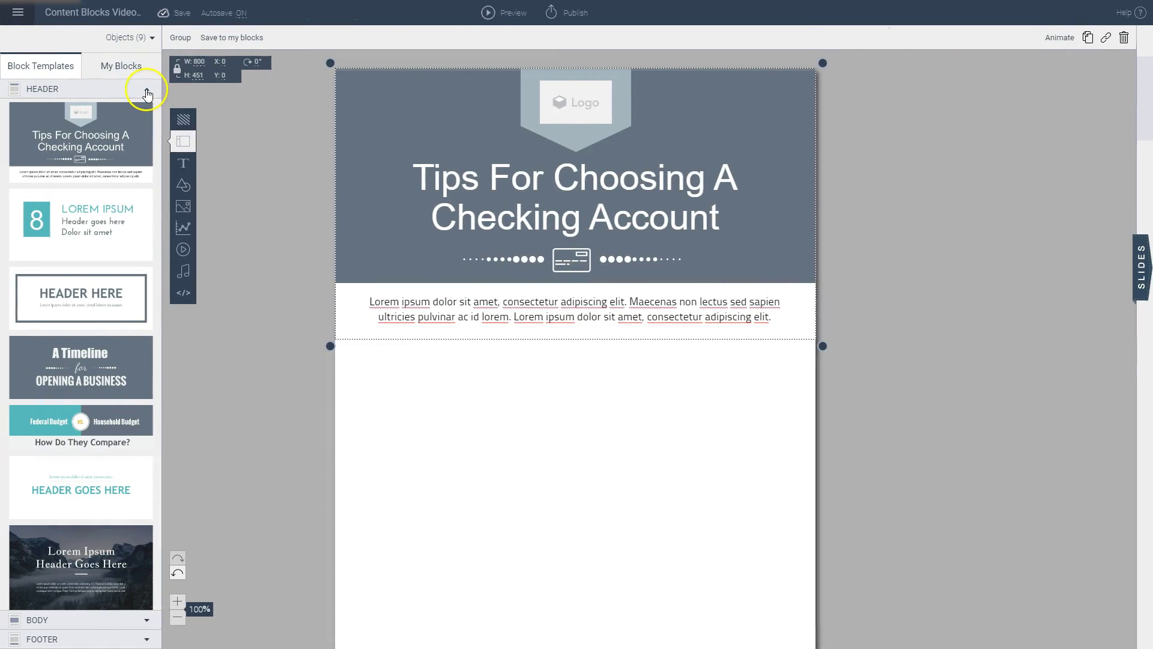
Add the three-column Icons & Text body template below the header and select it
click(147, 94)
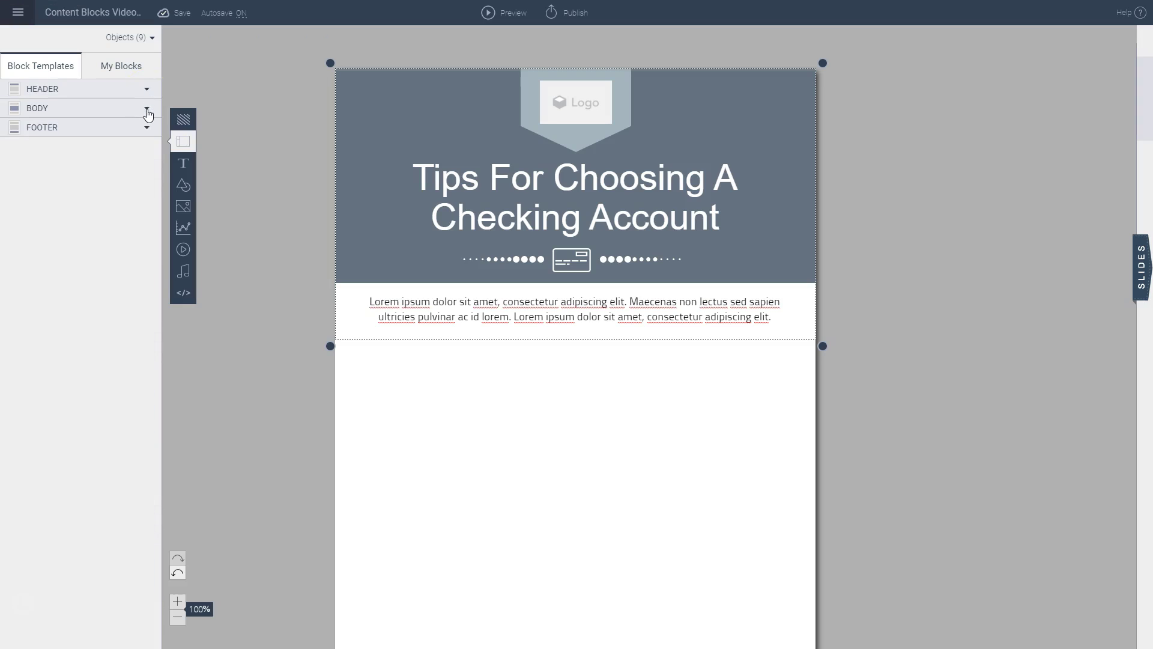
click(147, 111)
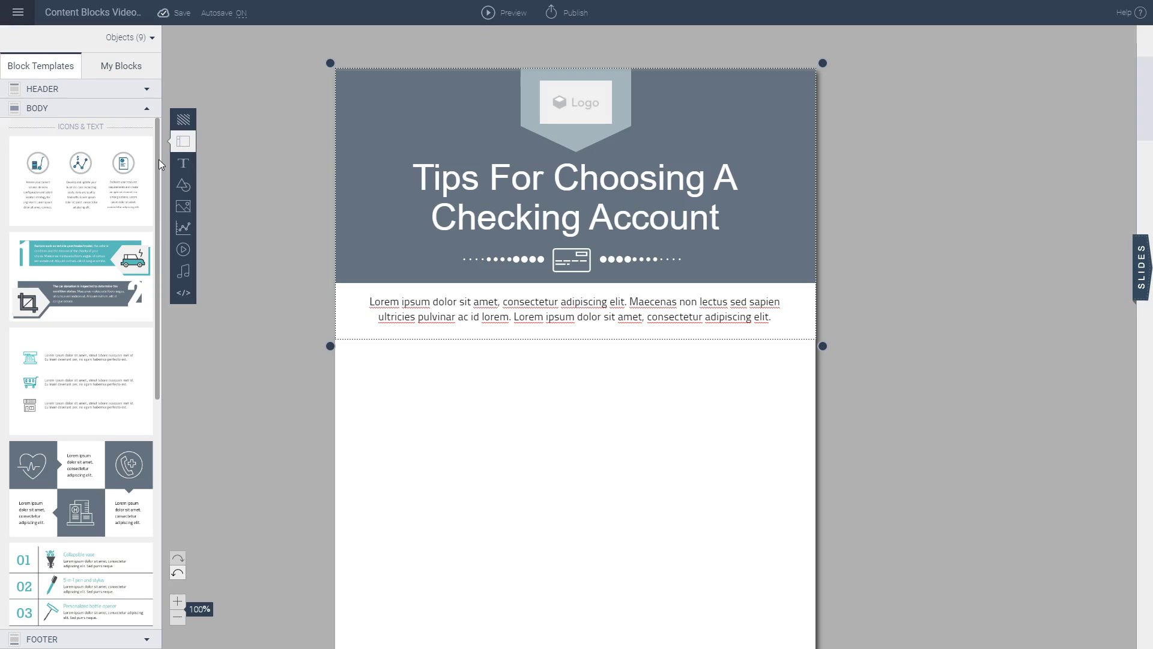
drag(158, 160, 488, 407)
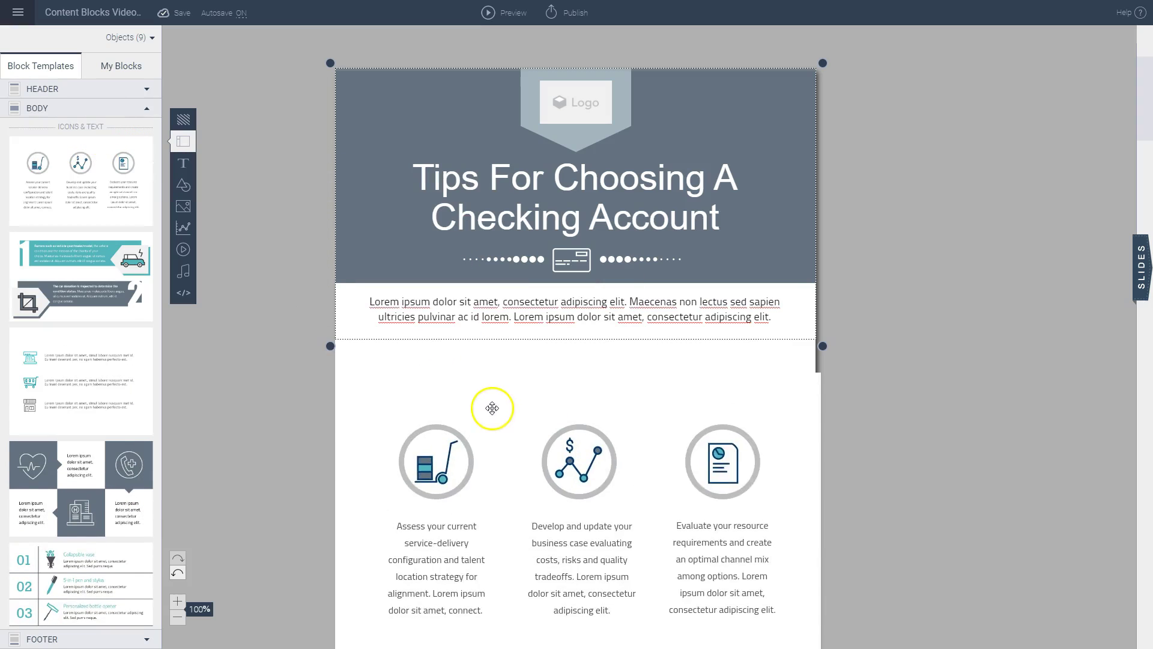
click(488, 375)
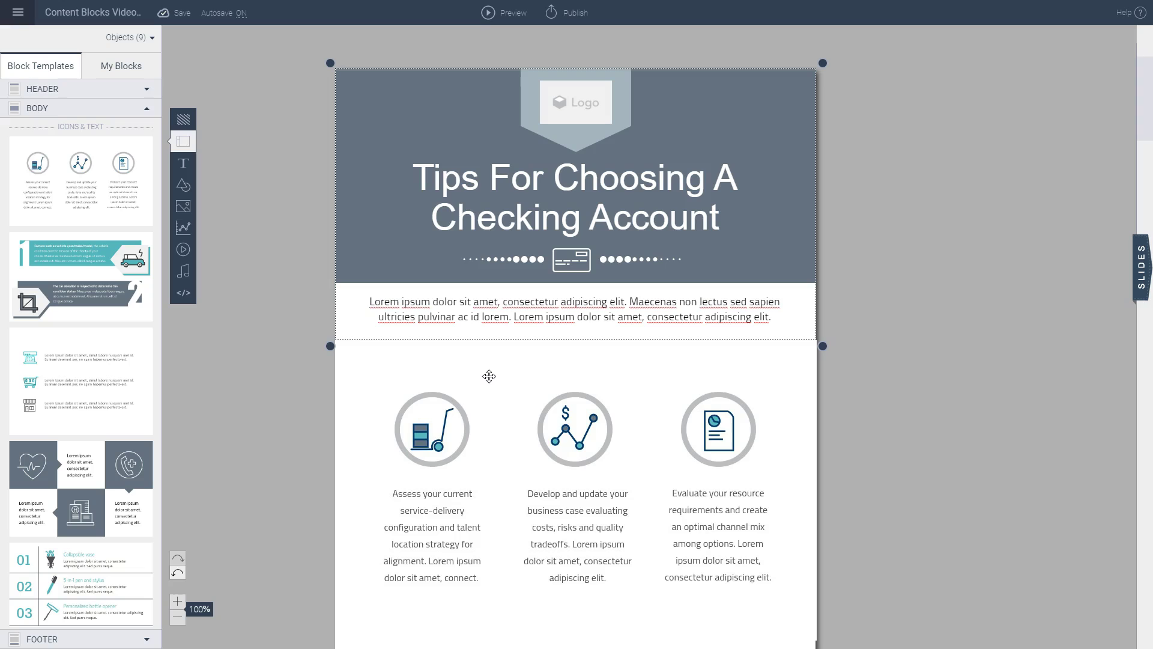
Add the Personal Skills block with 95%, 85%, 40% and 66% rings below the icon row
click(489, 378)
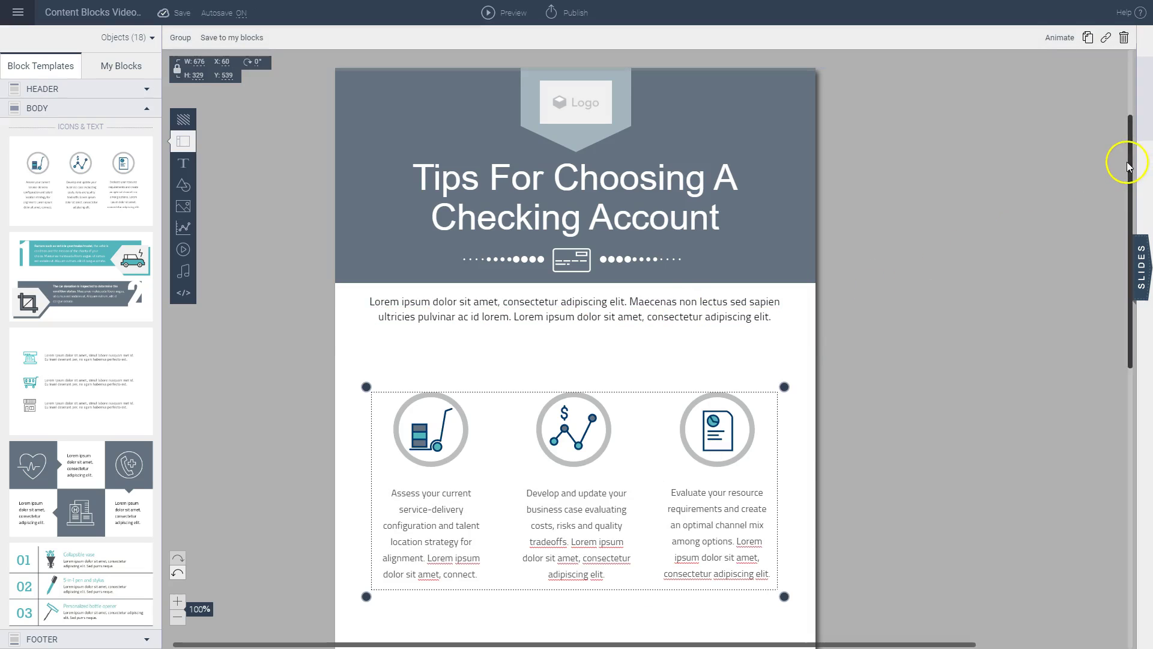
drag(1132, 163, 1136, 292)
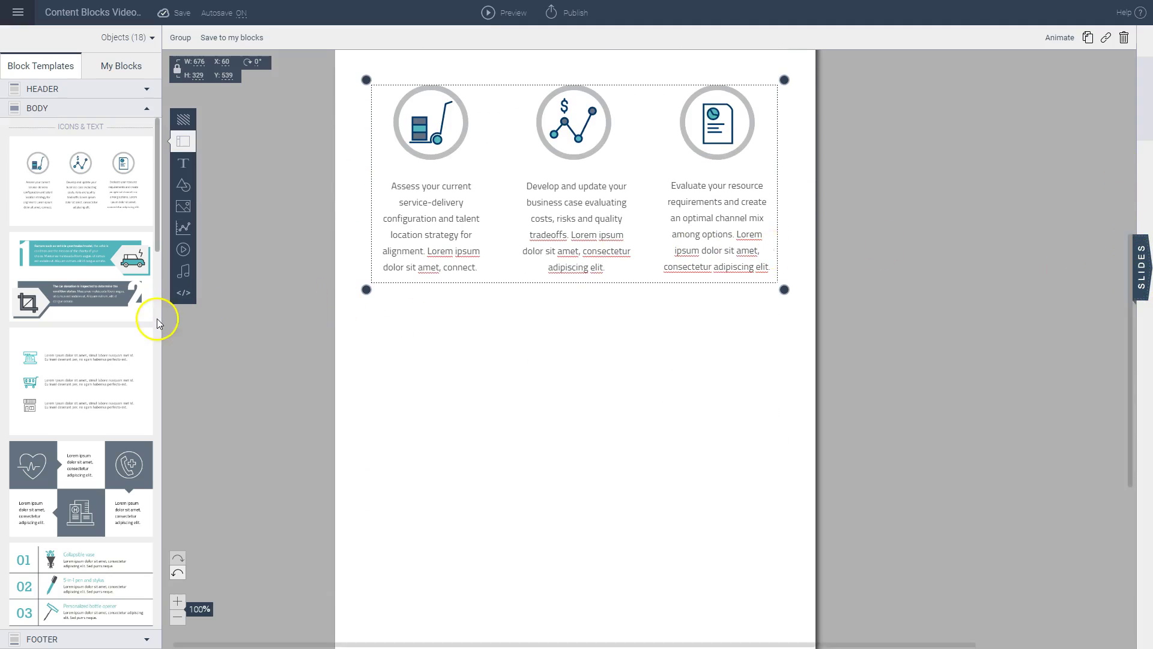
drag(157, 236, 527, 333)
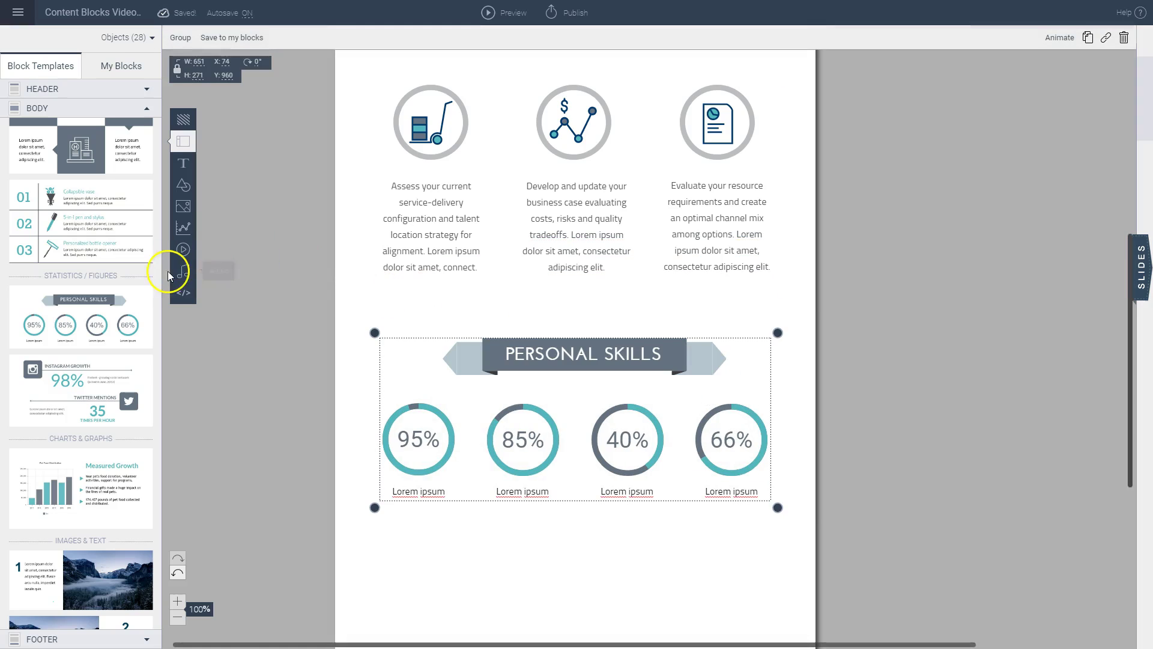
drag(158, 315, 150, 543)
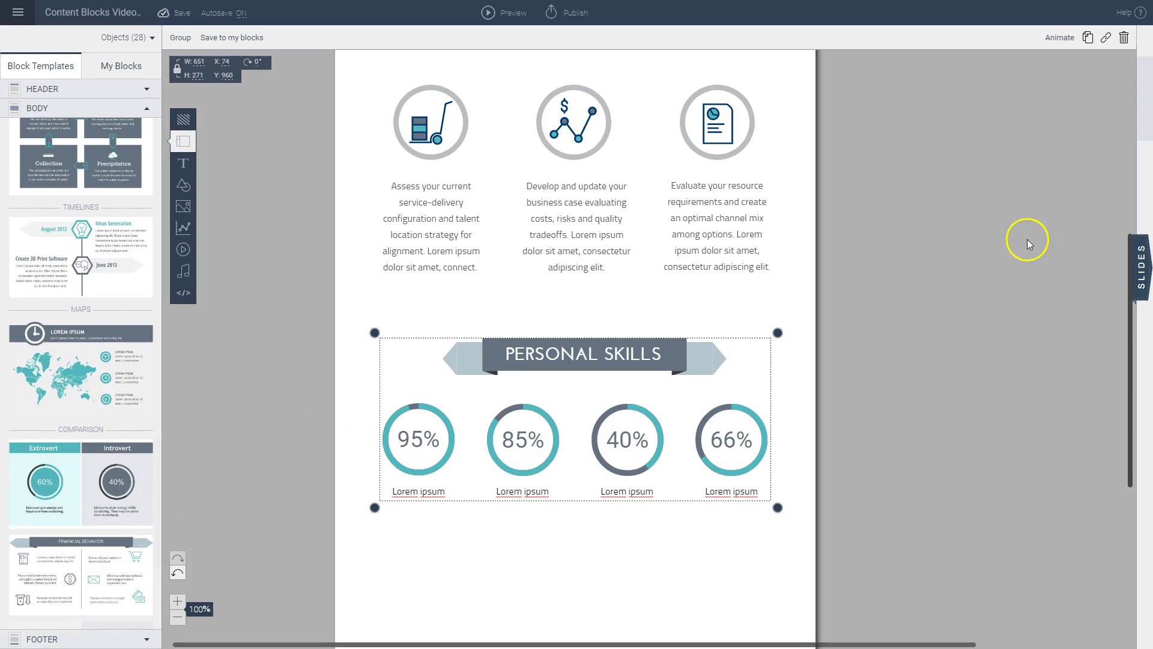
drag(1126, 327, 1126, 404)
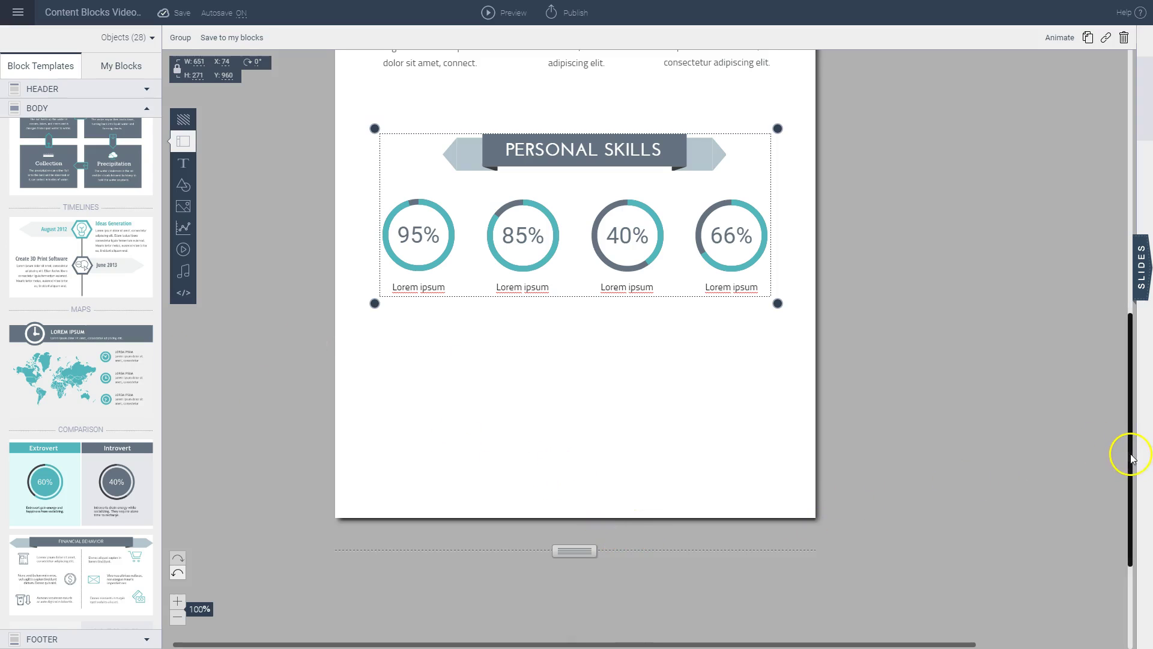
Extend the page downward and place the world map block with clock banner below the skills rings
drag(1129, 451, 1129, 481)
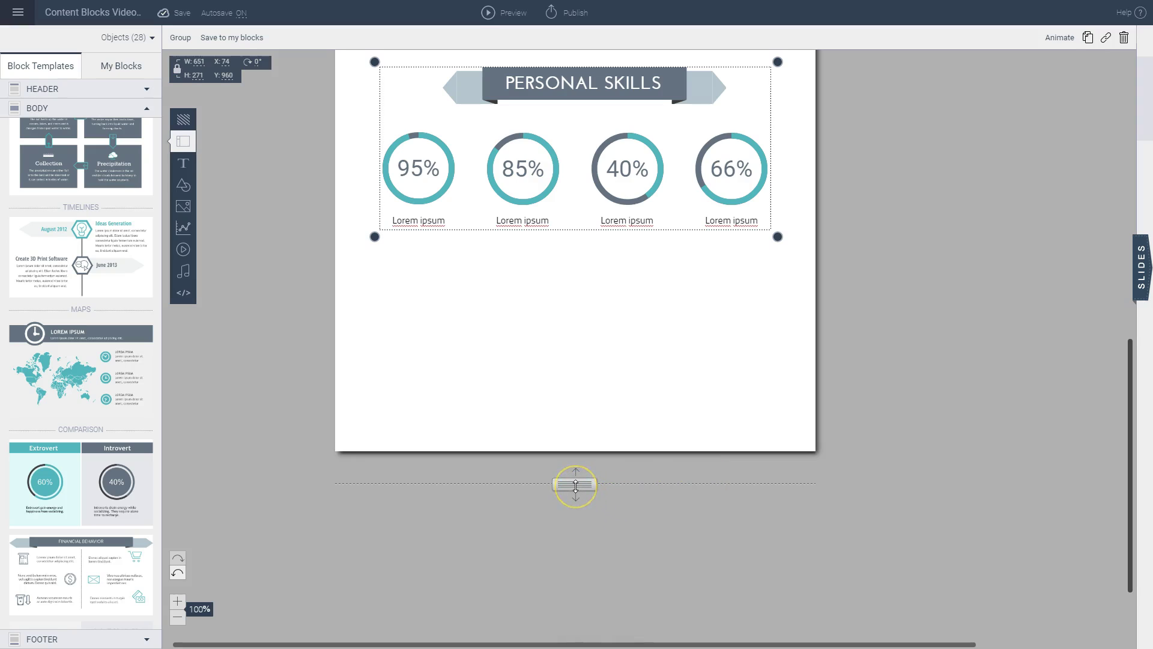
drag(575, 486, 575, 593)
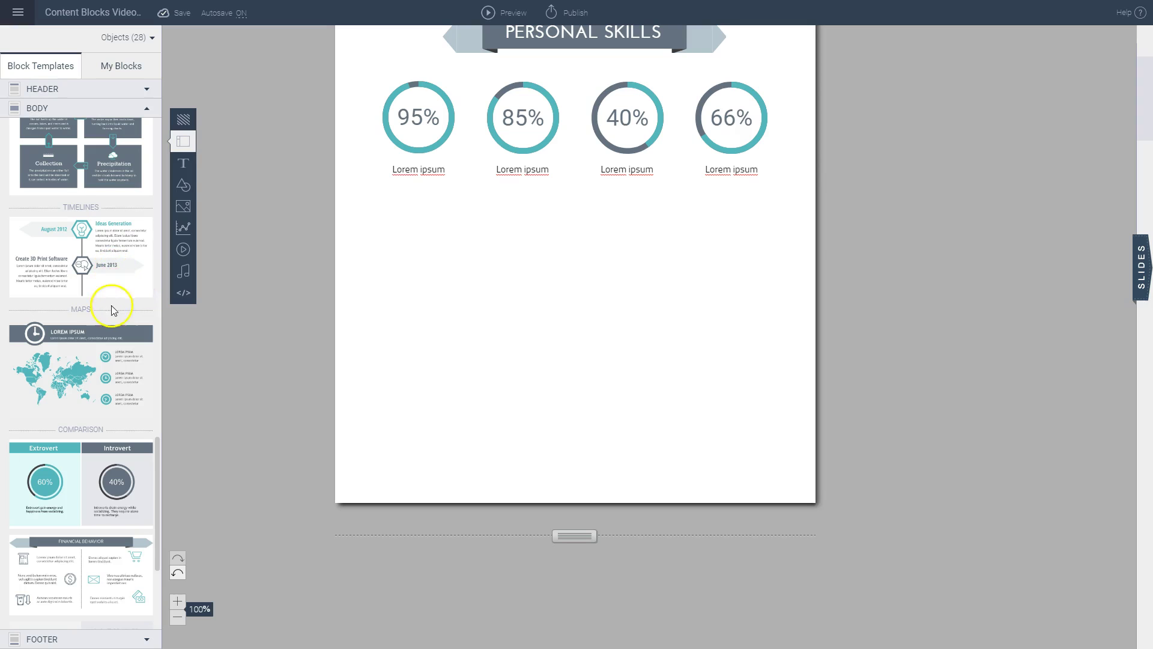
drag(110, 352, 510, 232)
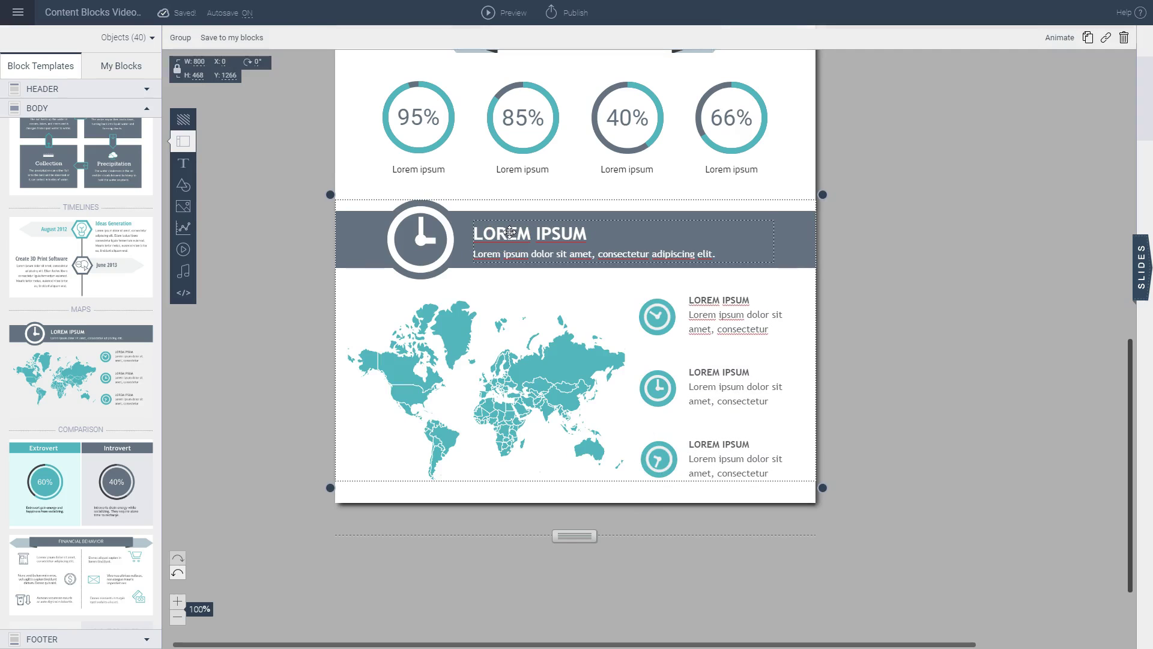
click(553, 321)
Make the page taller again to leave room below the map block
click(566, 521)
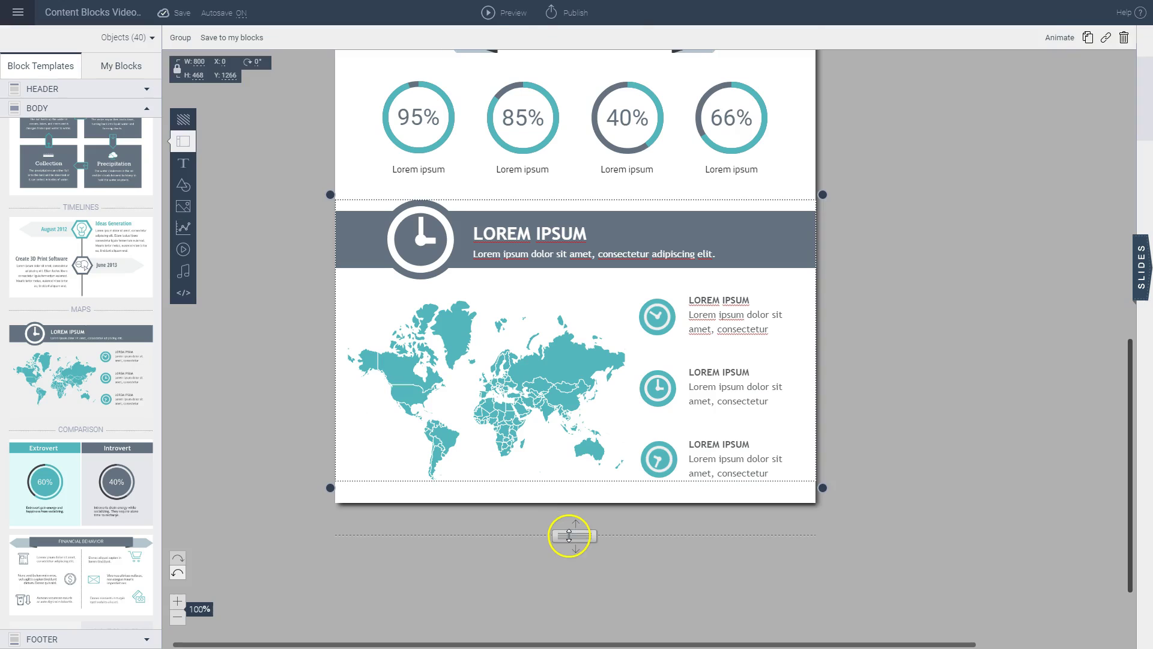
drag(570, 532, 571, 620)
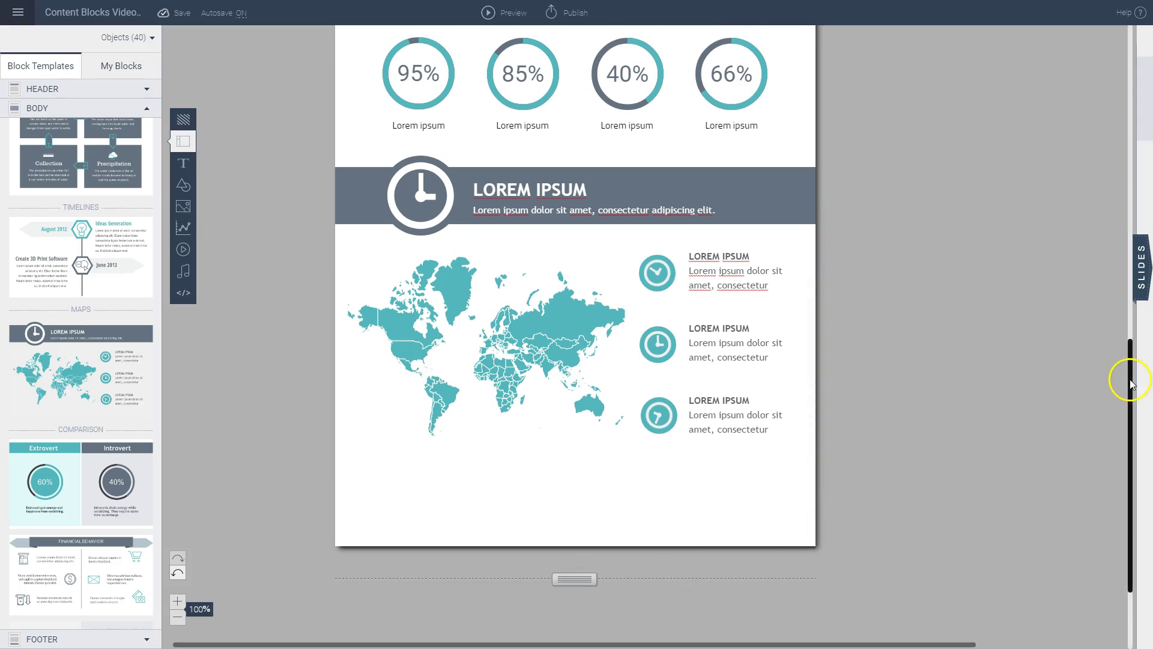
drag(1133, 378, 1114, 413)
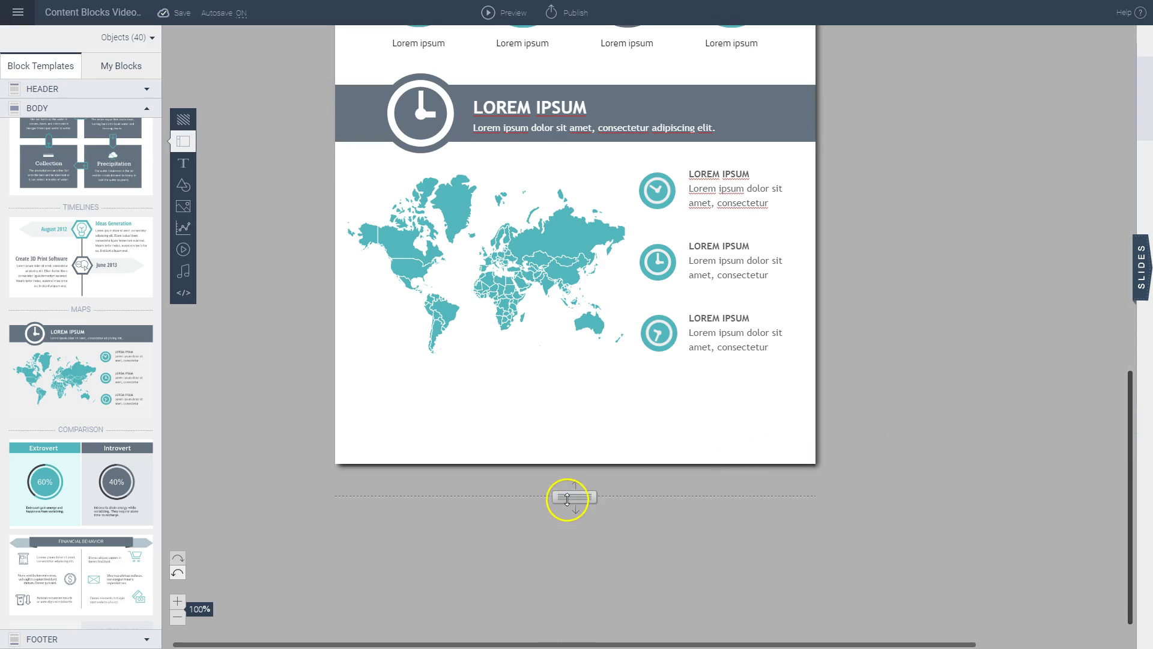
drag(567, 498, 566, 554)
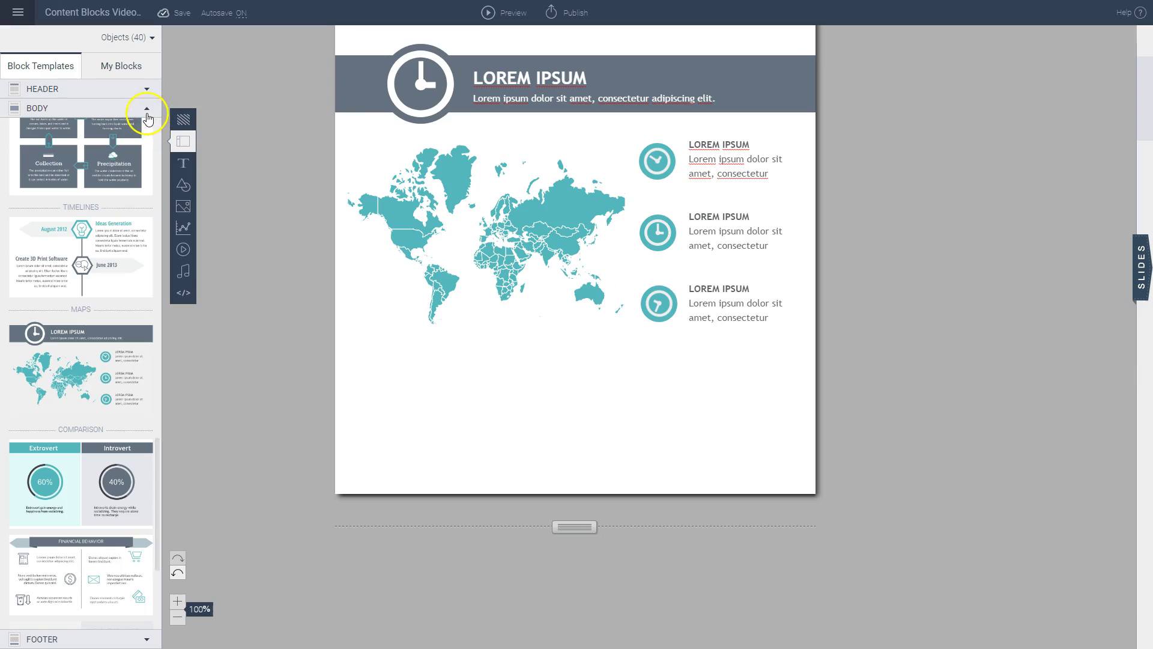
Add the Sources footer below the map and set the page height to about 2065 px
click(146, 109)
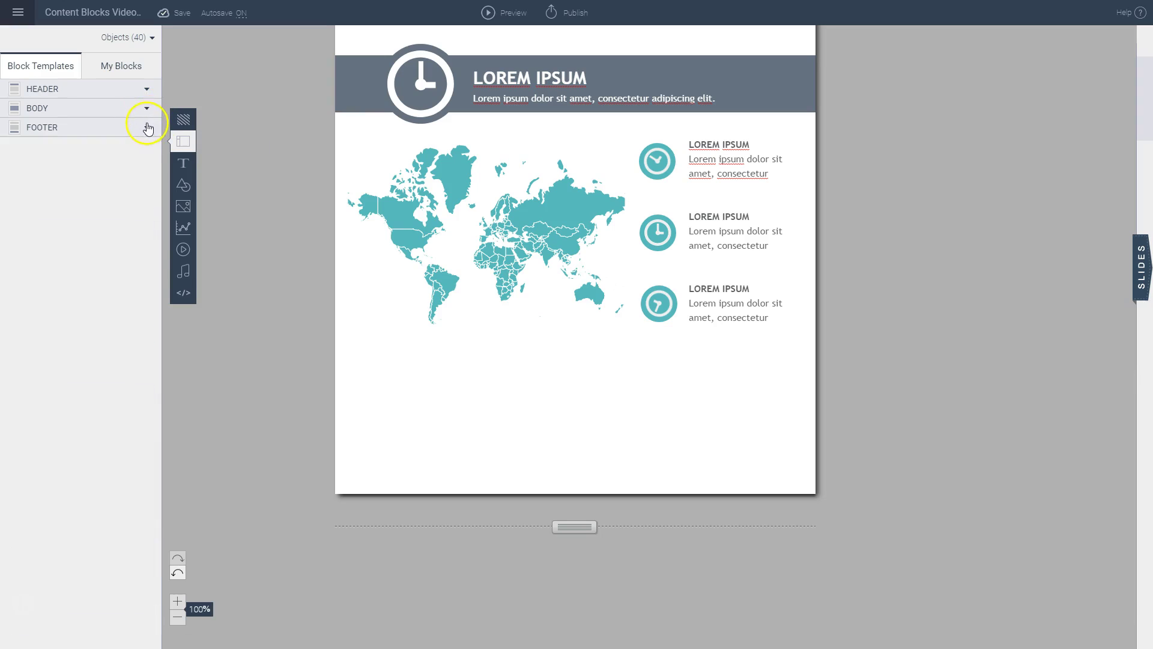
click(147, 128)
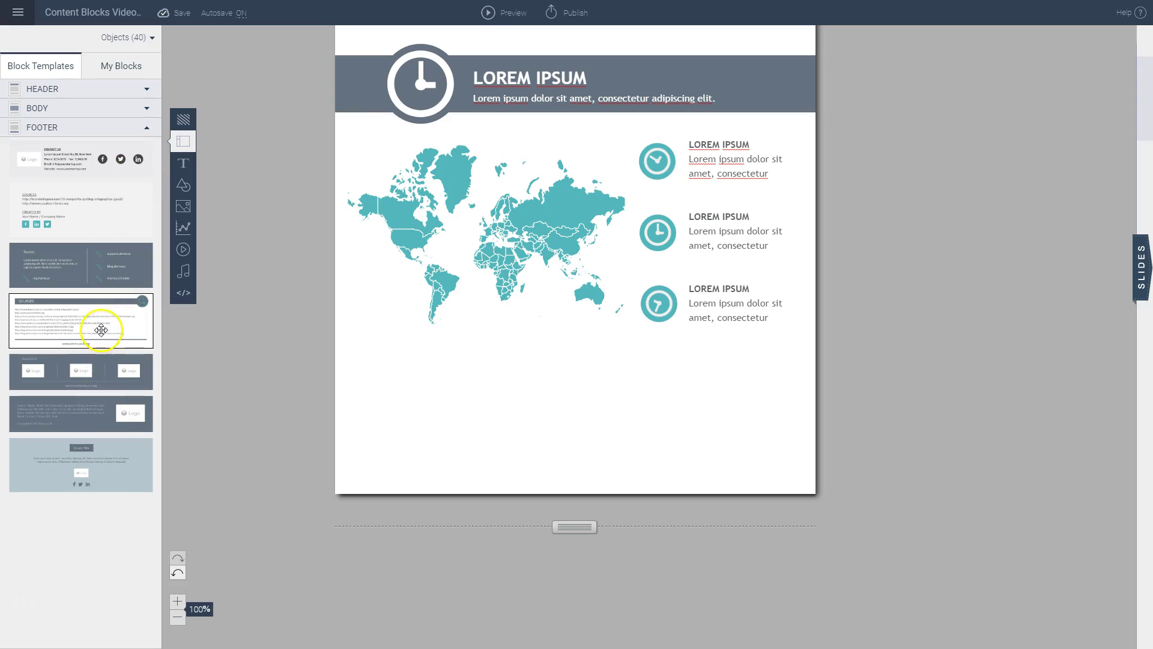
drag(106, 218, 508, 368)
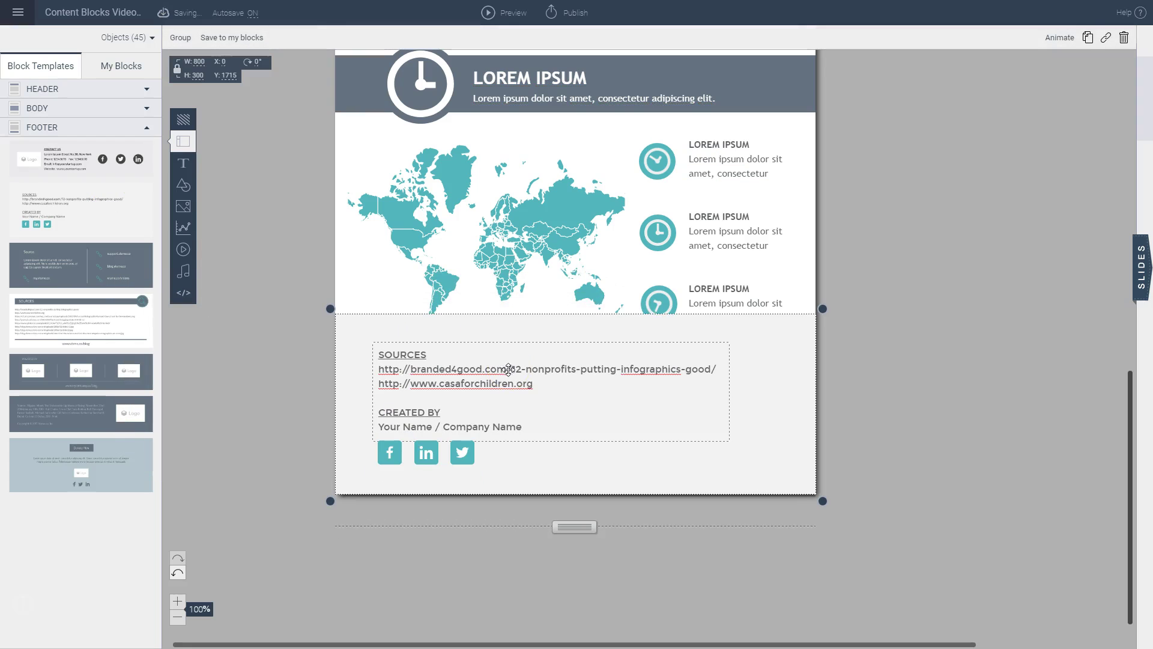
drag(574, 527, 577, 566)
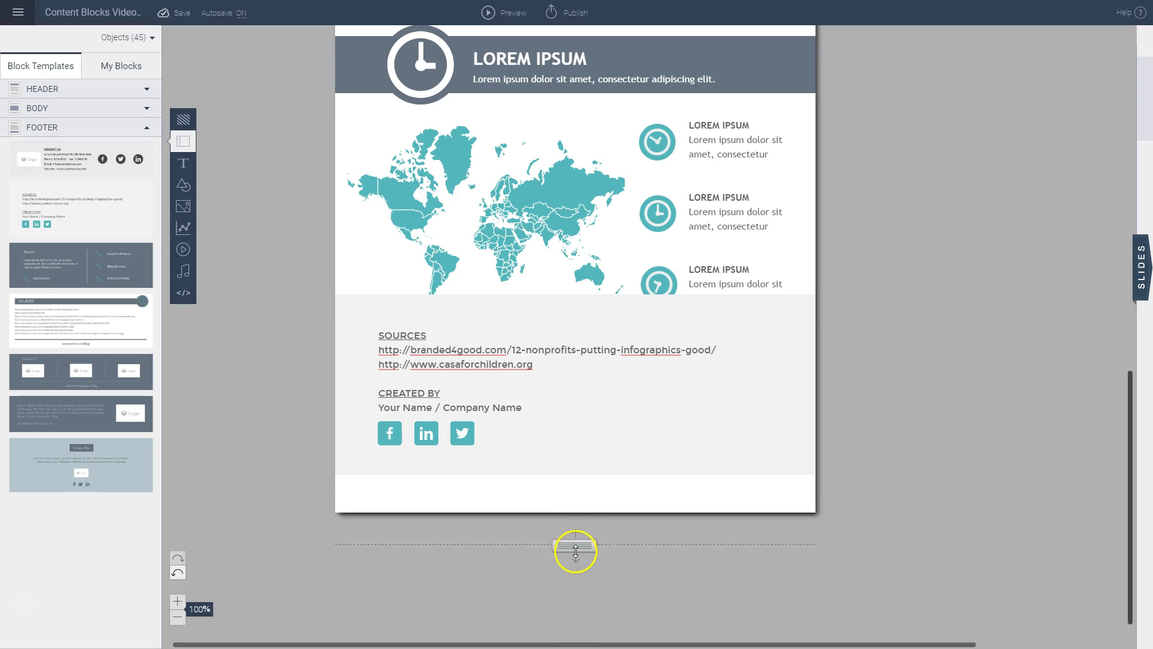
drag(846, 467, 359, 351)
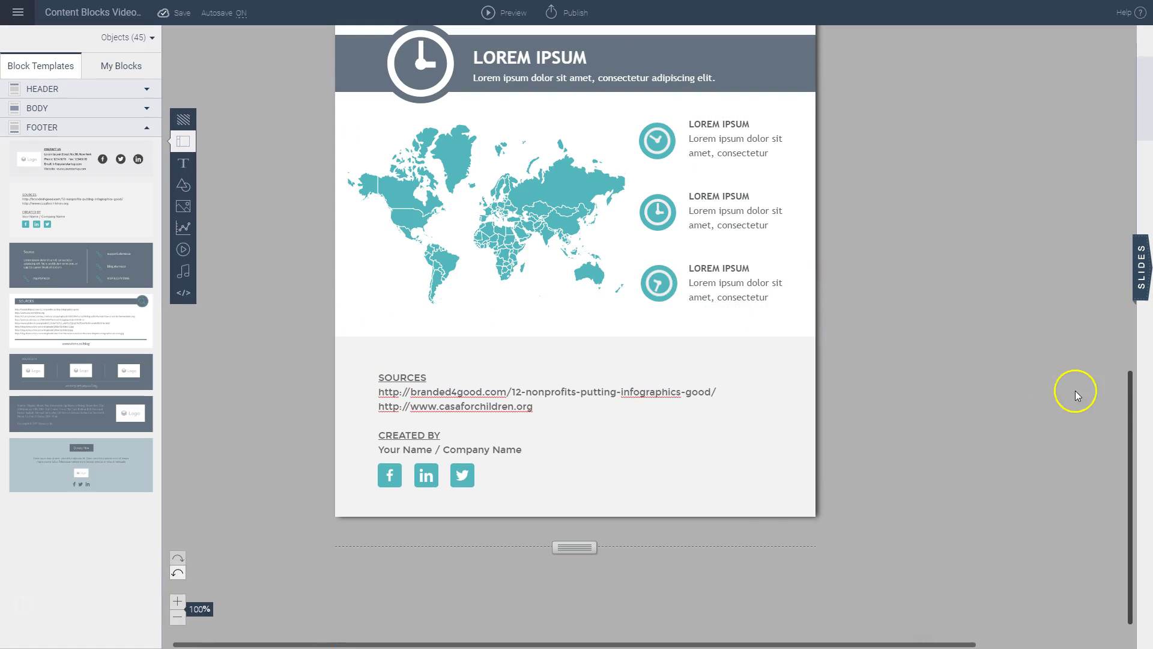
drag(1131, 425, 1115, 121)
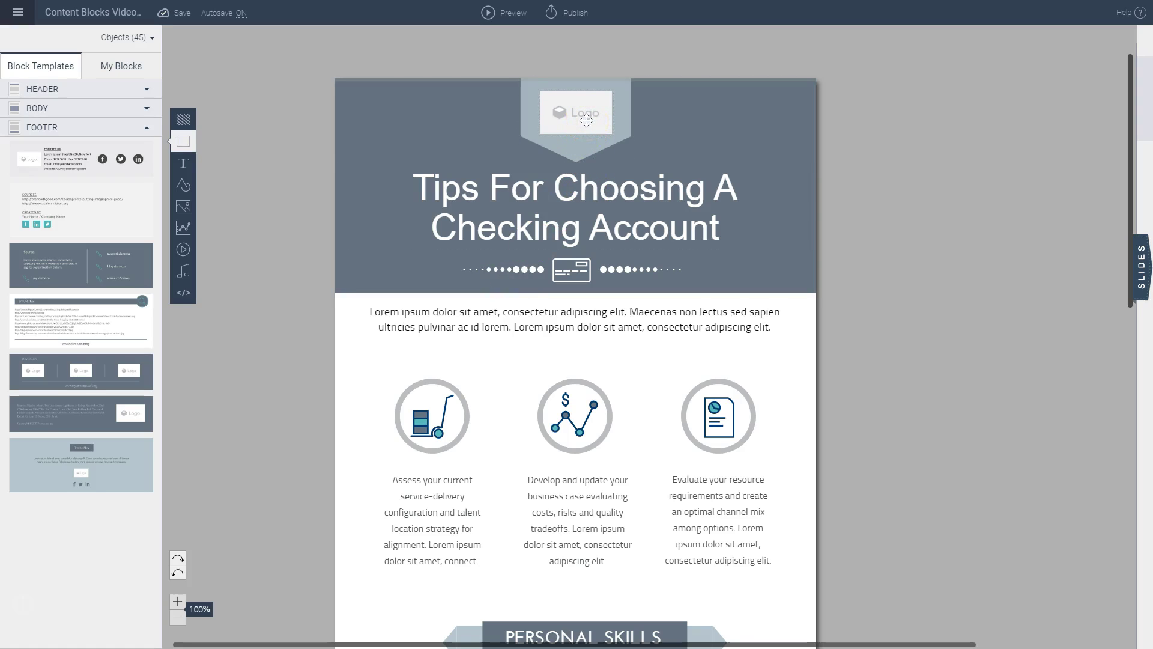
Replace the header's Logo placeholder with the MyCompany_logo-01 image
double_click(586, 120)
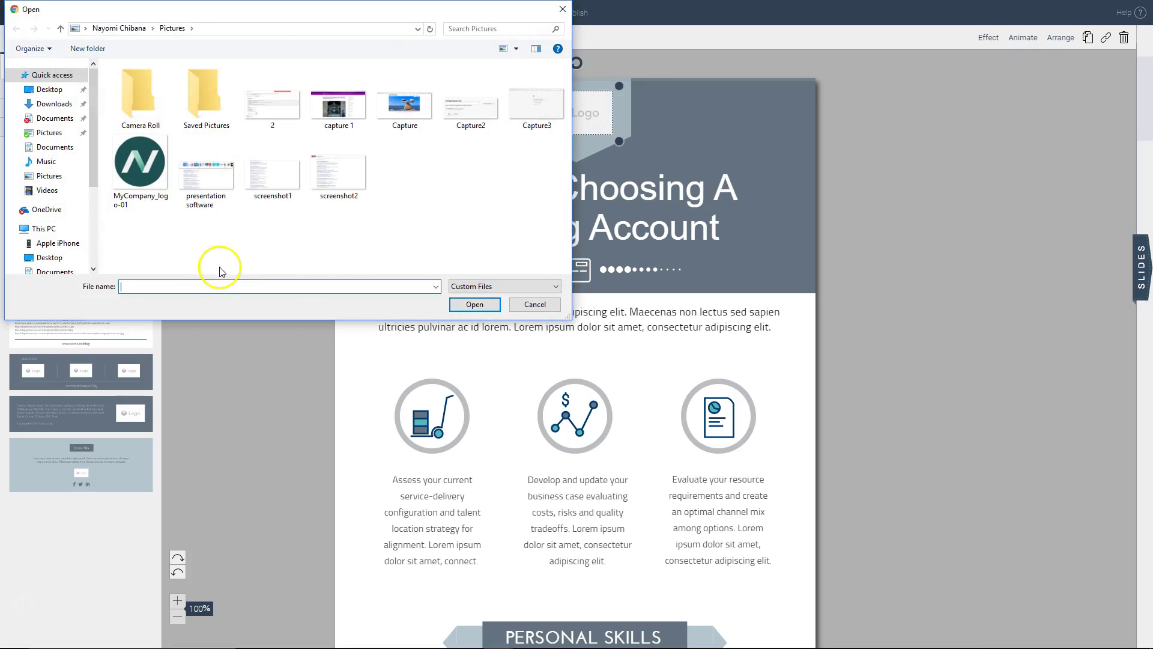
click(144, 173)
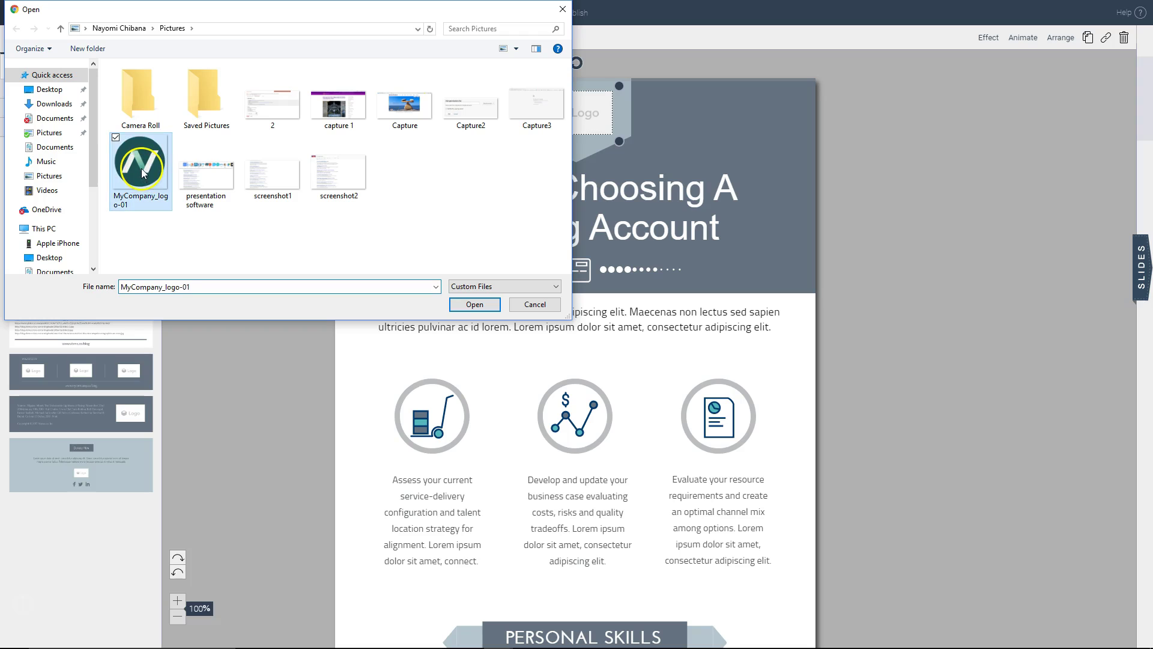
click(474, 303)
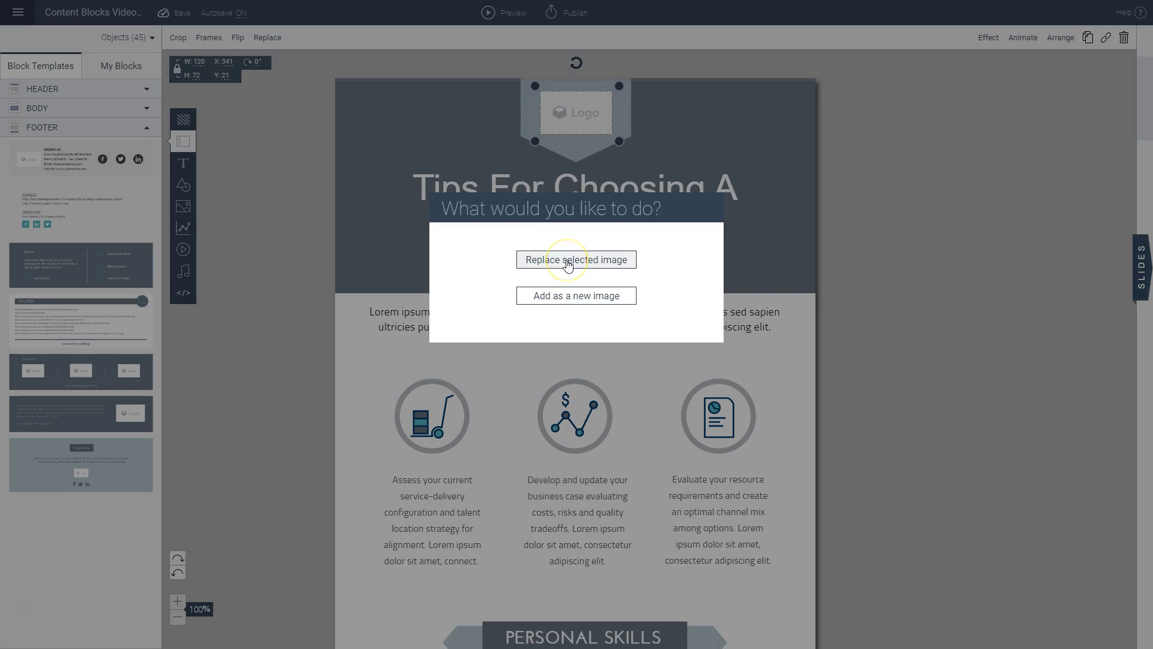
click(567, 260)
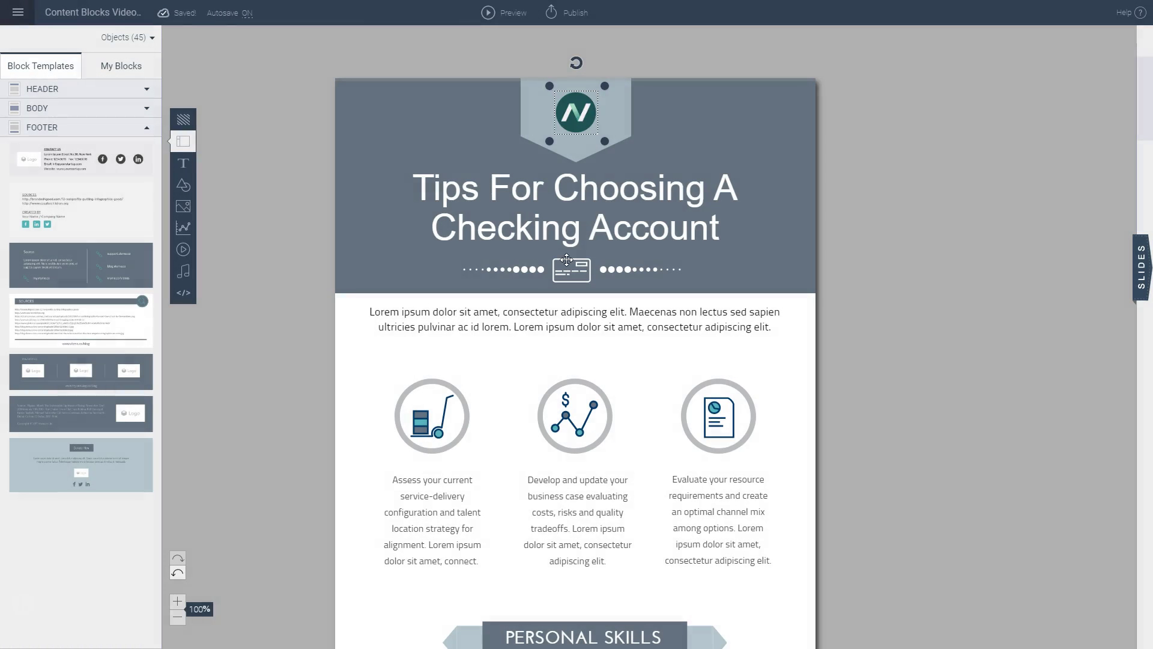
click(856, 211)
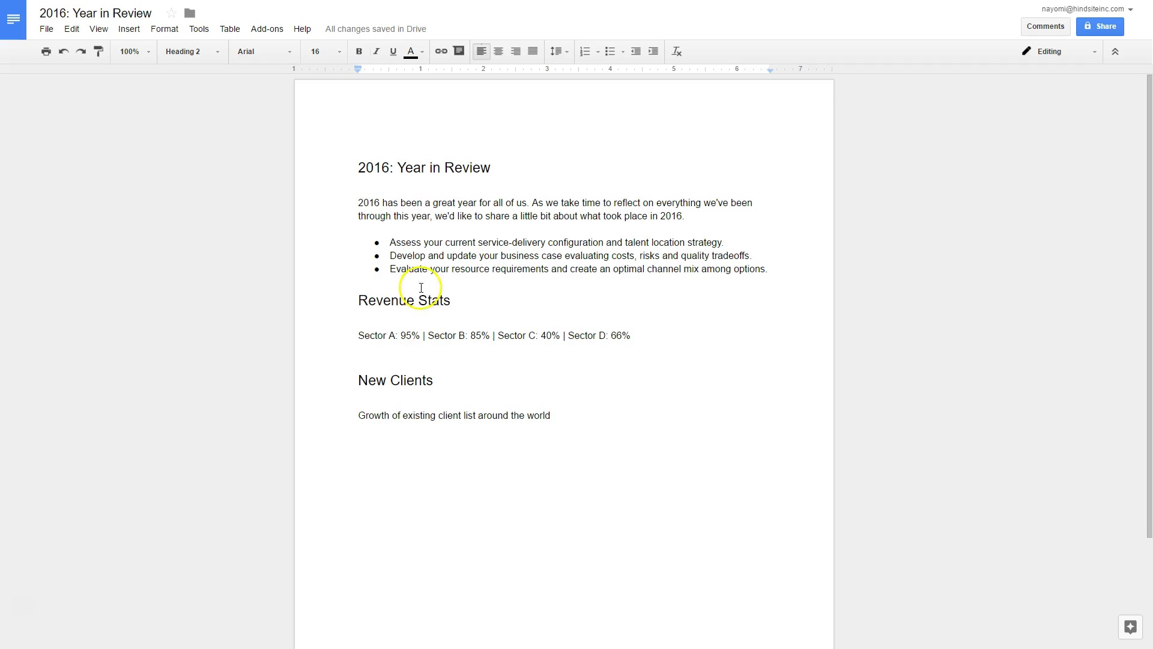
Select the '2016 has been a great year' intro paragraph in the Google Doc
drag(359, 202, 685, 216)
key(ctrl+c)
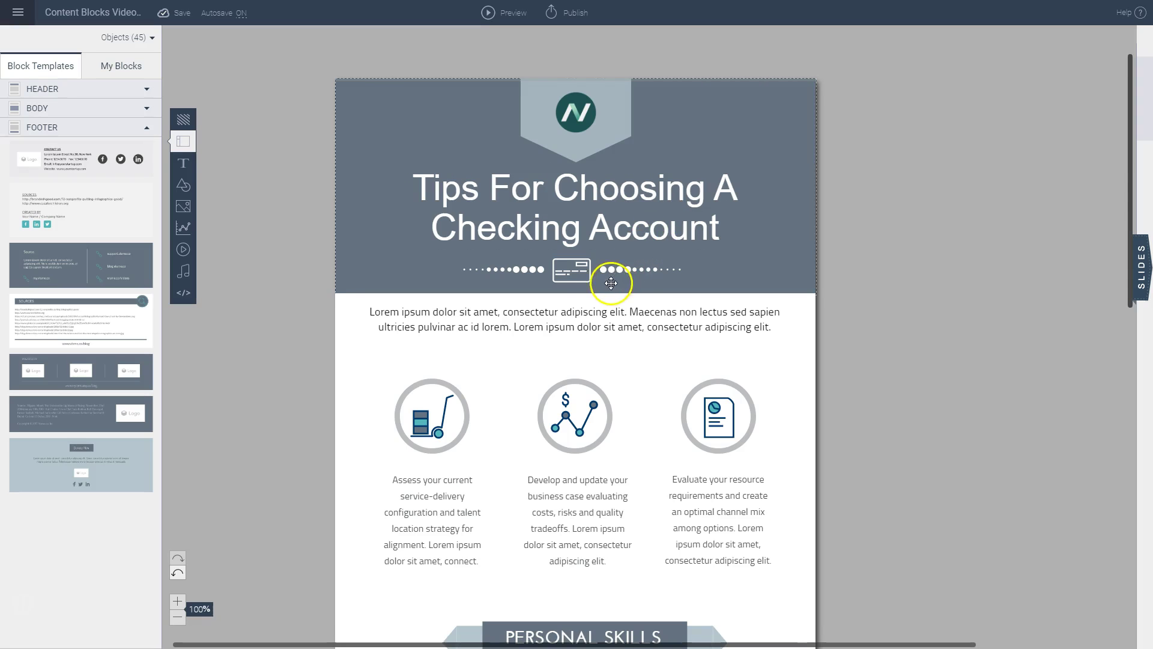
Paste the copied '2016 has been a great year…' paragraph over the placeholder intro text
double_click(578, 315)
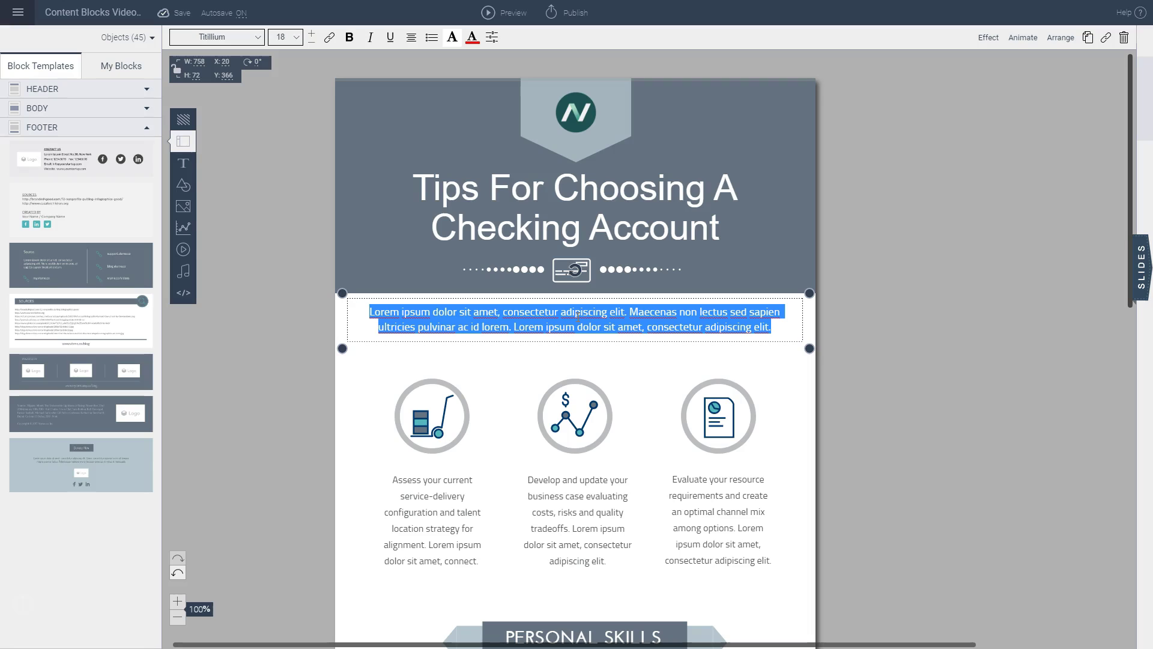
key(ctrl+v)
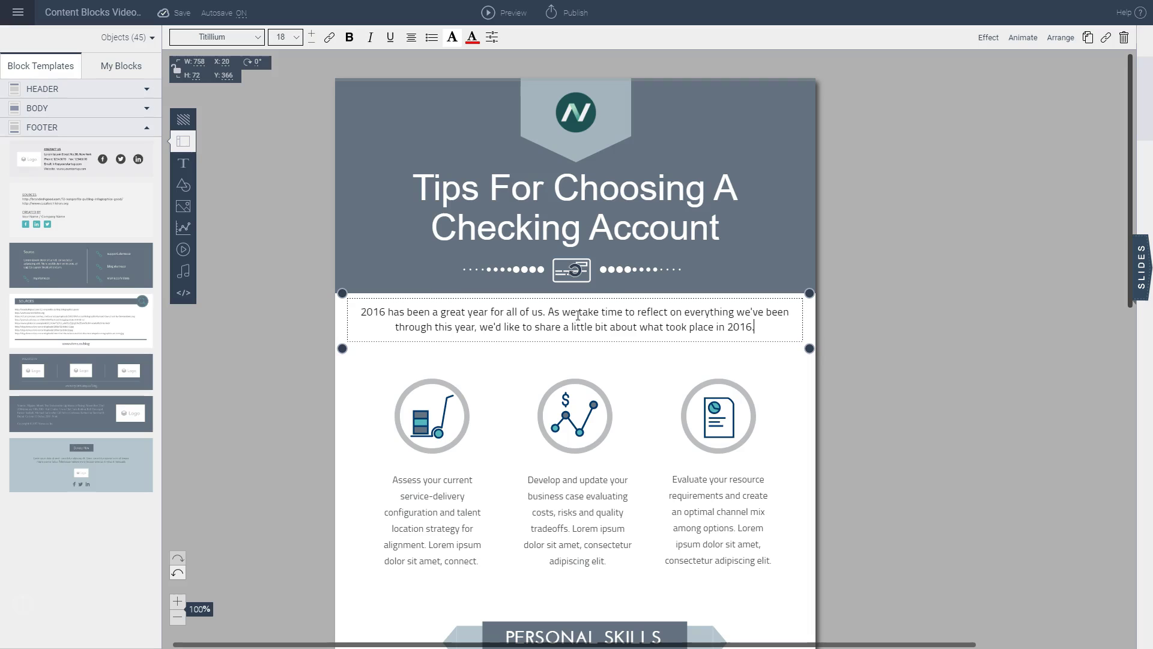
double_click(581, 193)
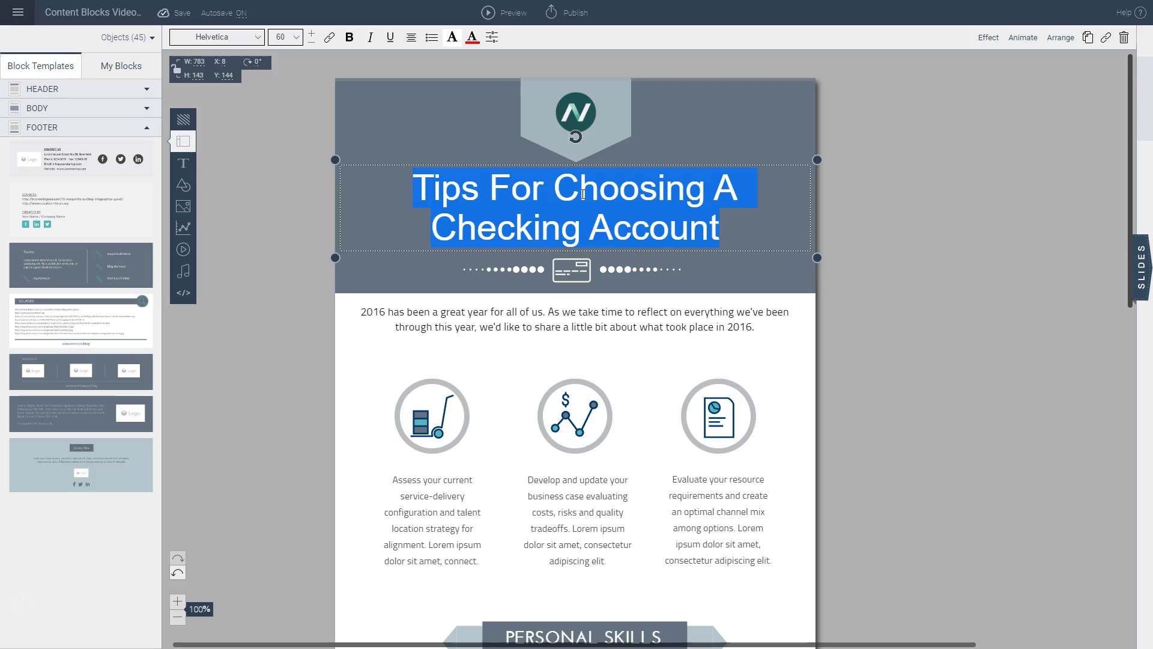
key(alt+Tab)
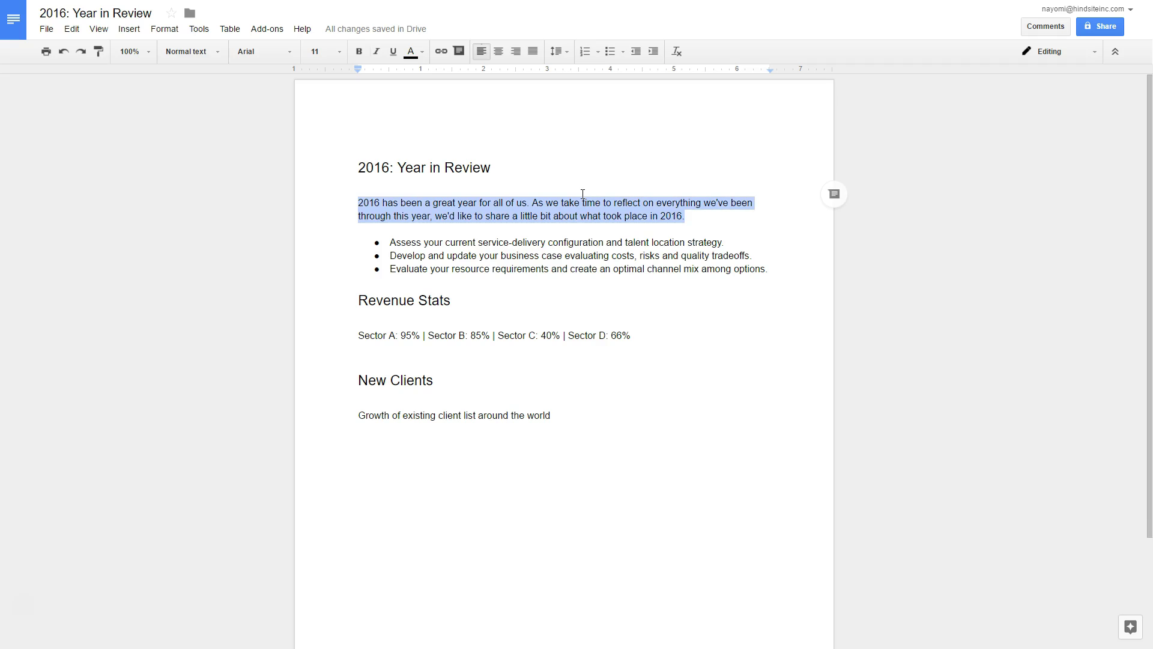
Retitle the header '2016 Year in Review' and select the first bullet in the Google Doc
key(alt+Tab)
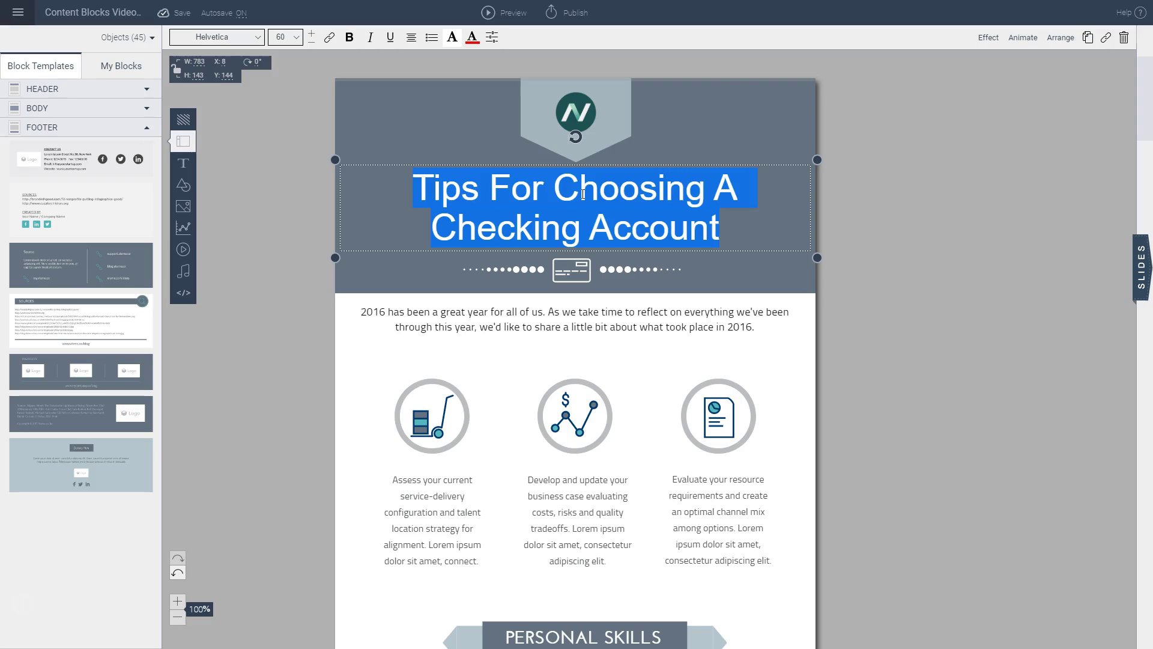
text(2016 )
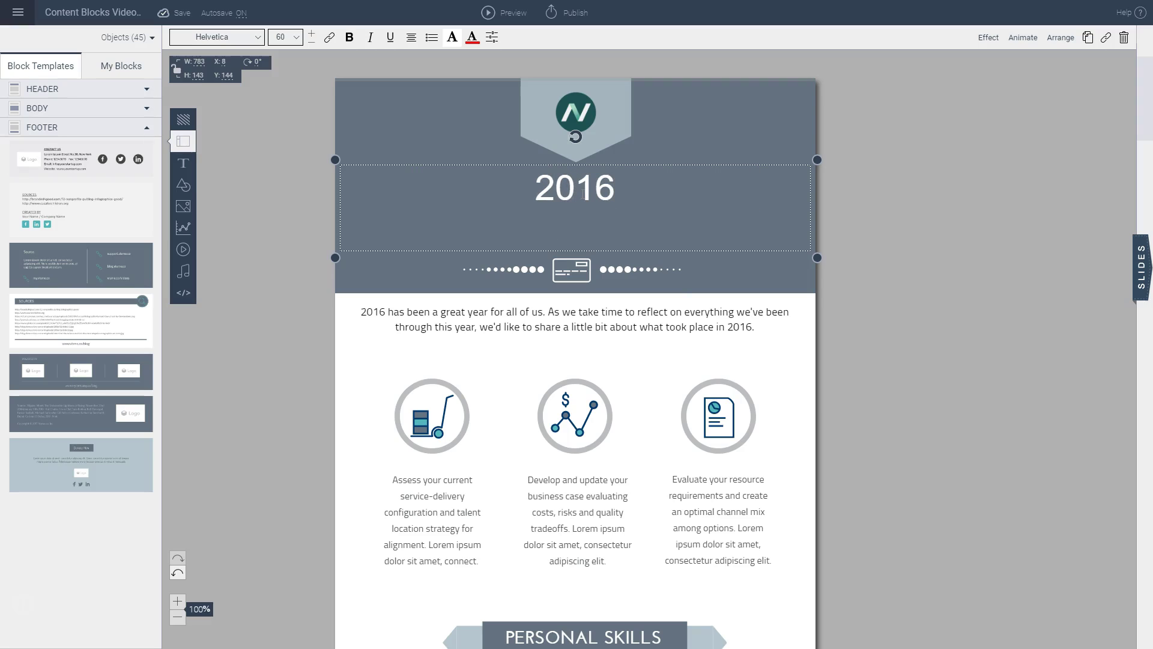
text(Year in Review)
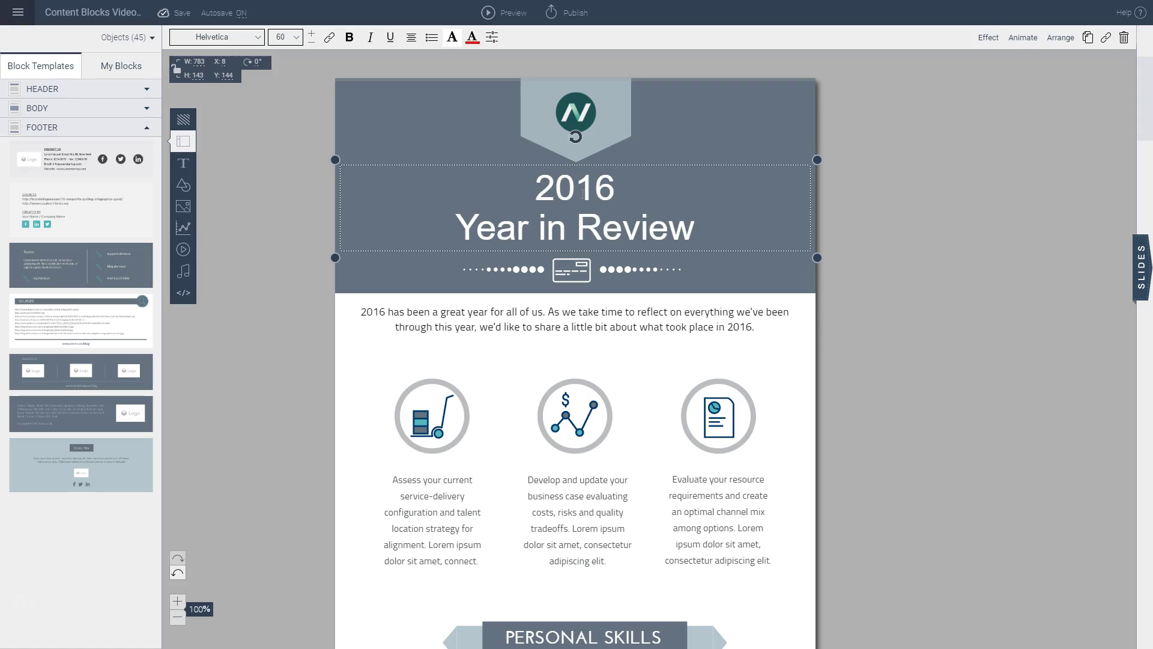
click(298, 442)
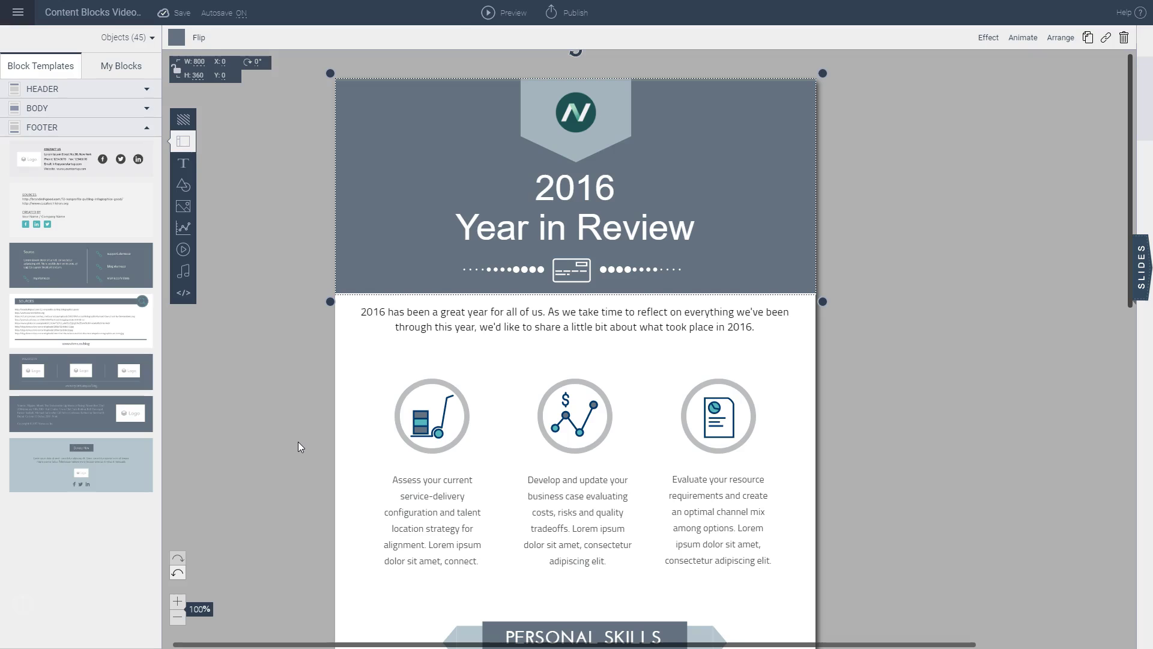
key(alt+Tab)
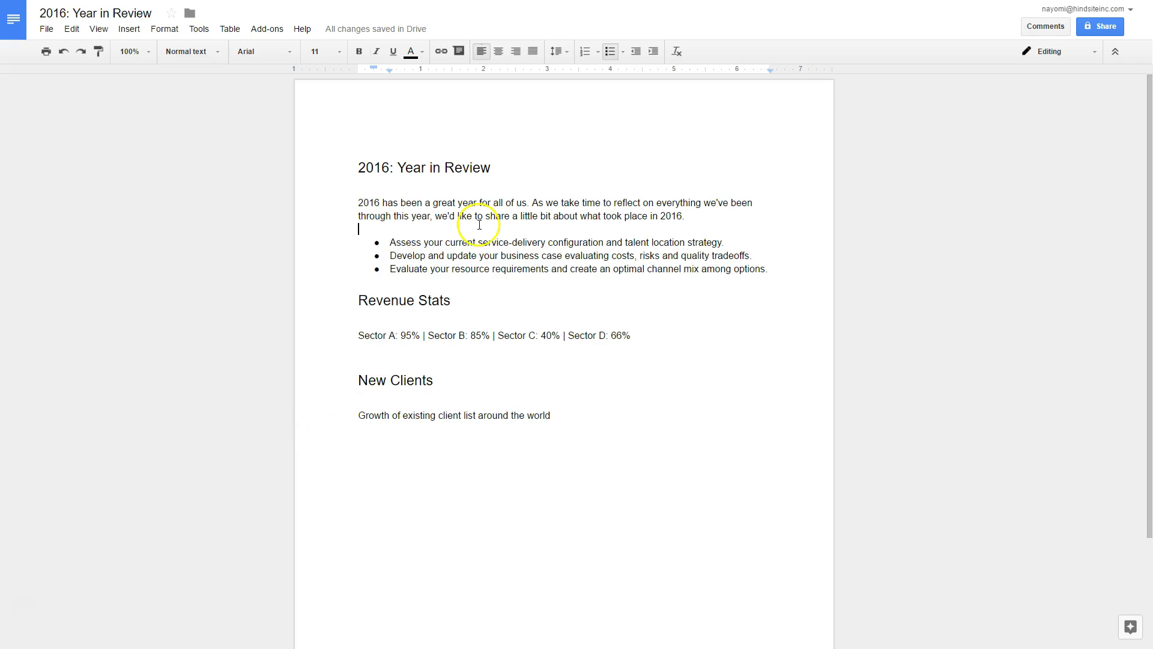
drag(390, 242, 725, 240)
key(ctrl+c)
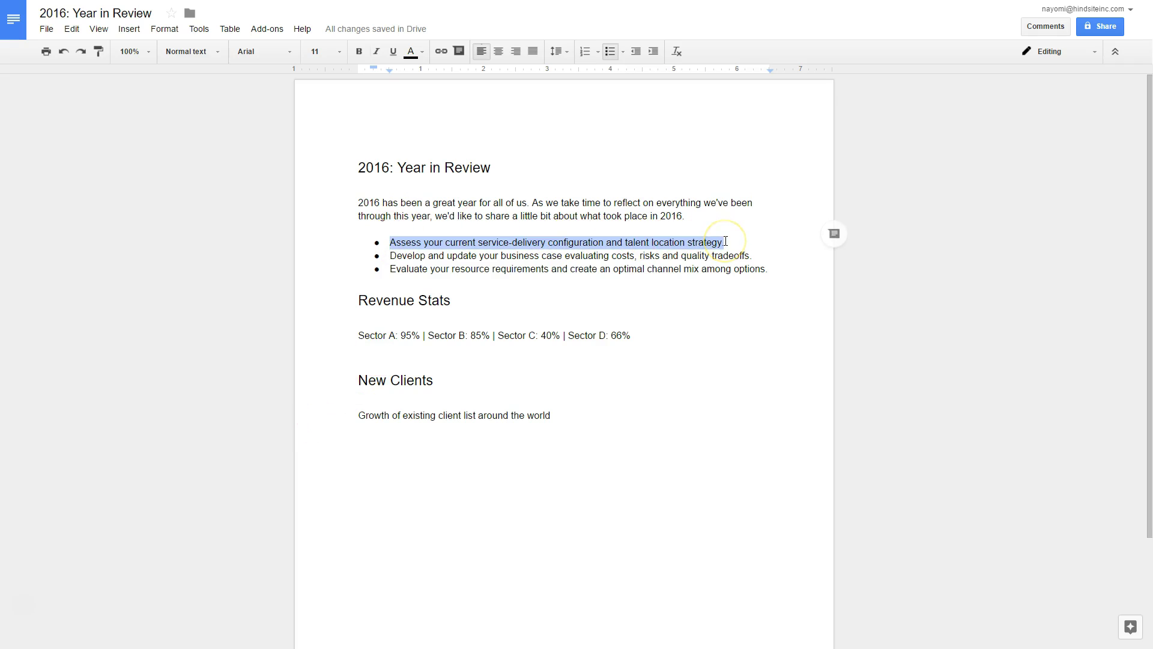
Paste the first bullet over the first icon caption, then select the cart icon
key(alt+Tab)
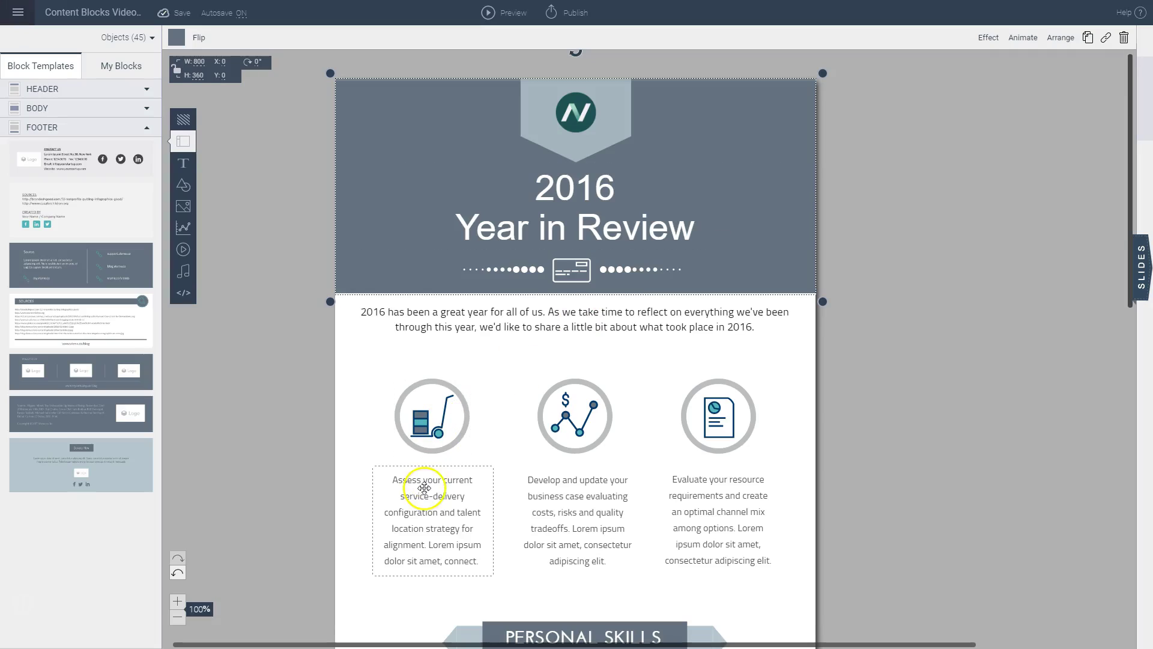
double_click(440, 497)
key(ctrl+v)
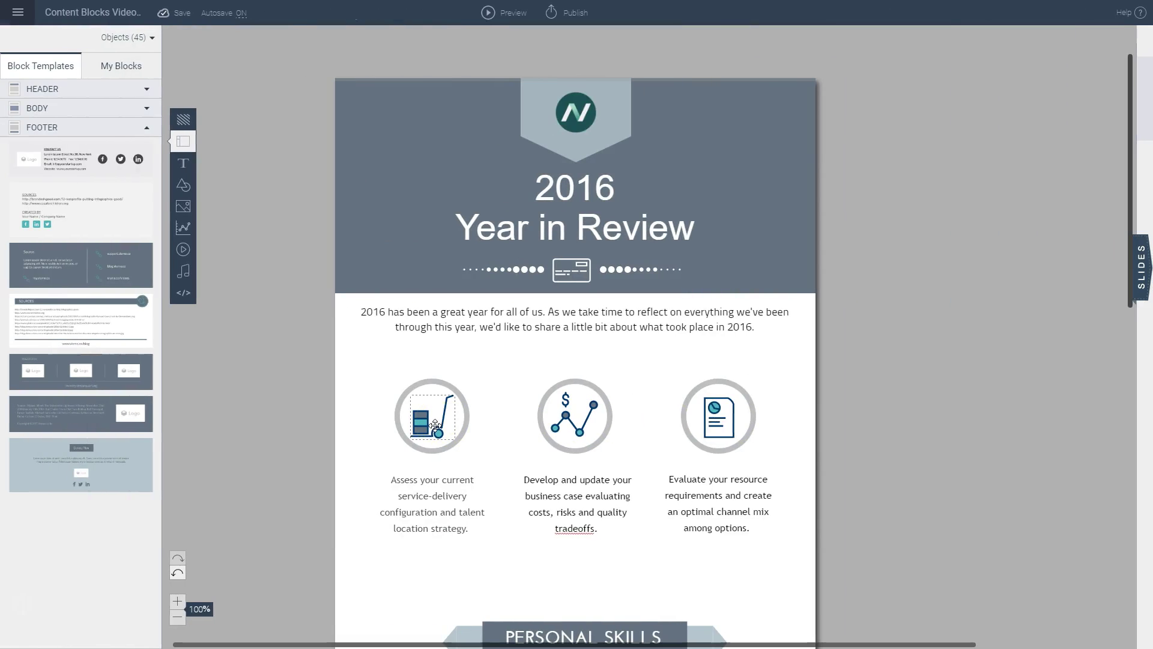
click(435, 426)
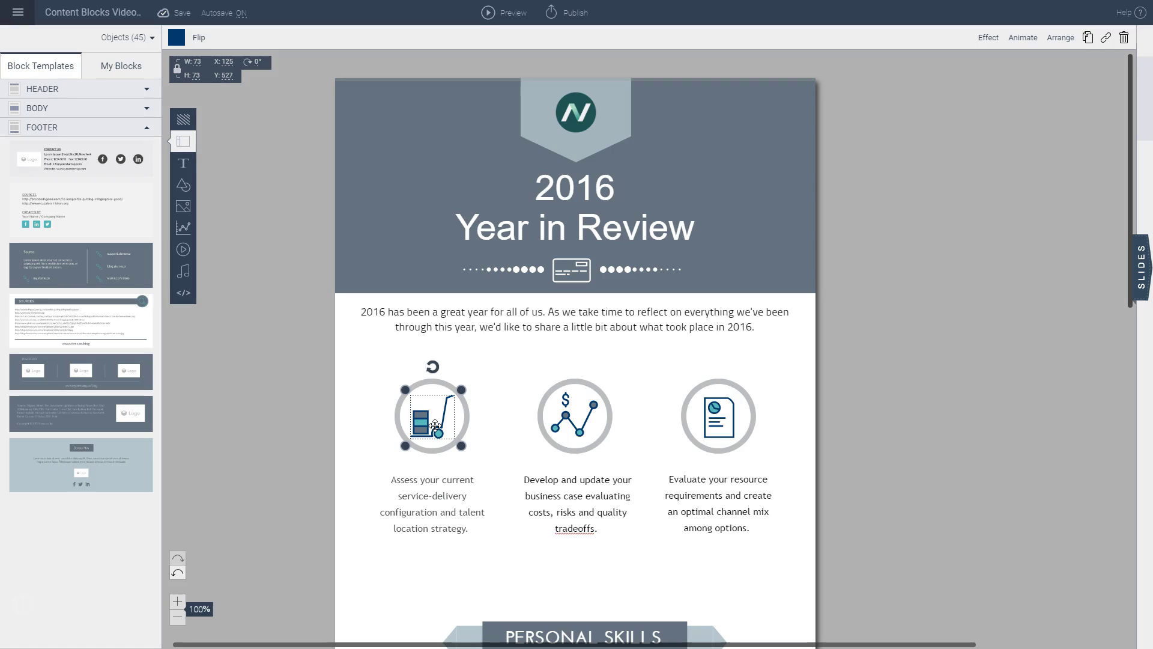
Search the Shapes & Icons library for 'hourglass' and add an hourglass icon to the page
click(184, 189)
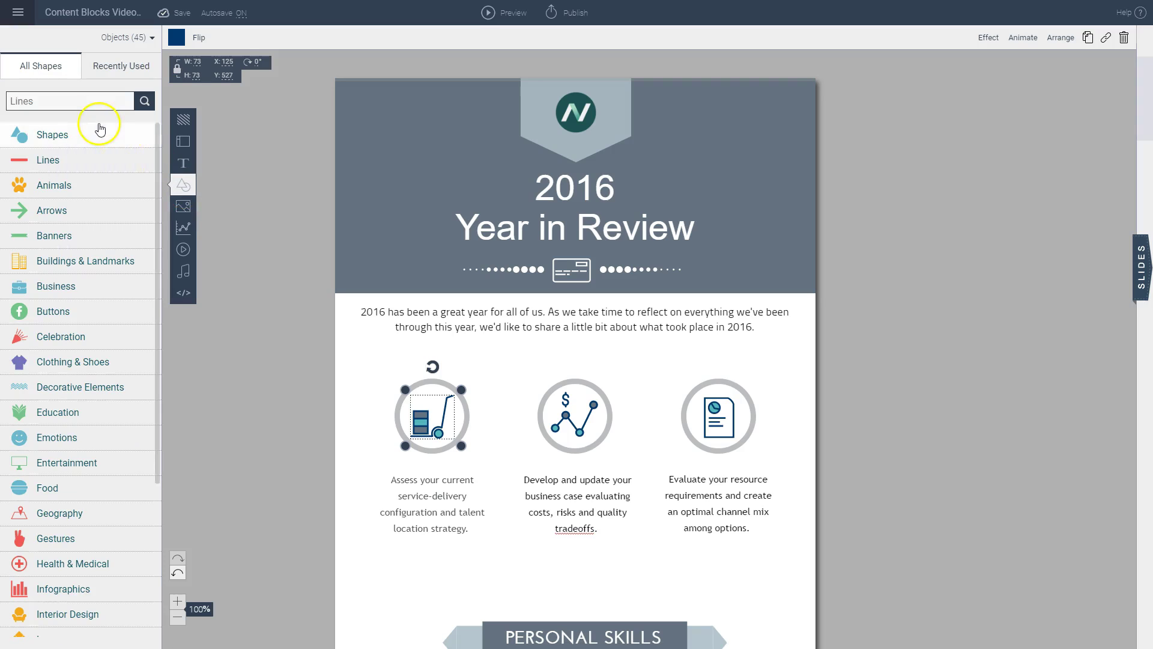
click(85, 101)
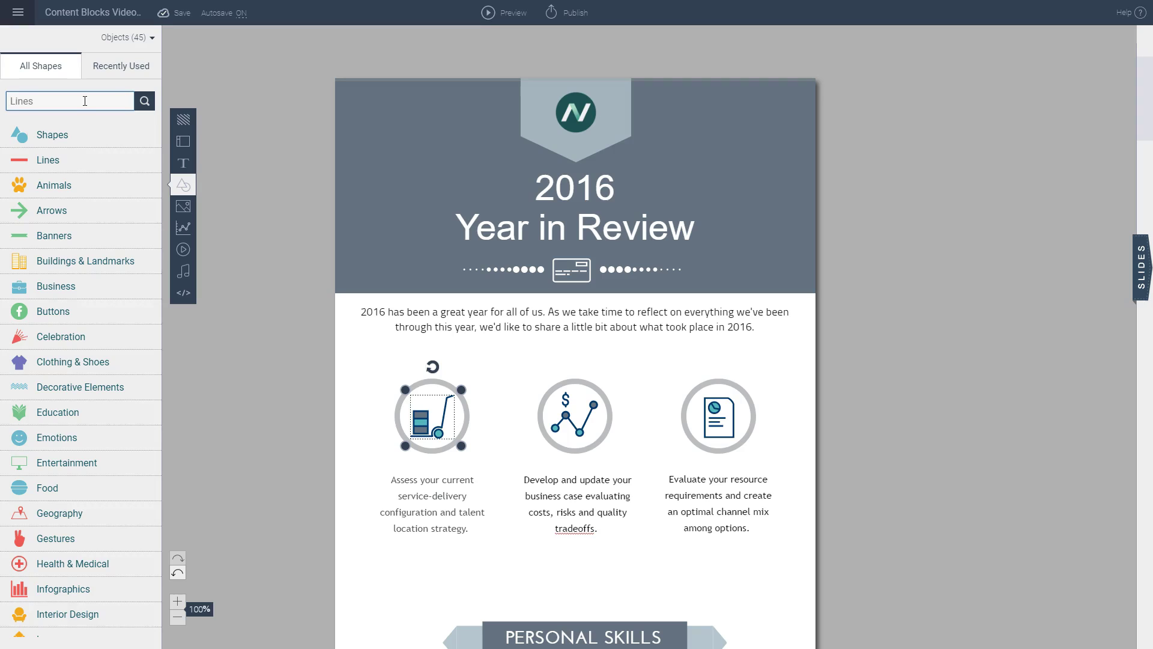
text(hourglass)
key(Return)
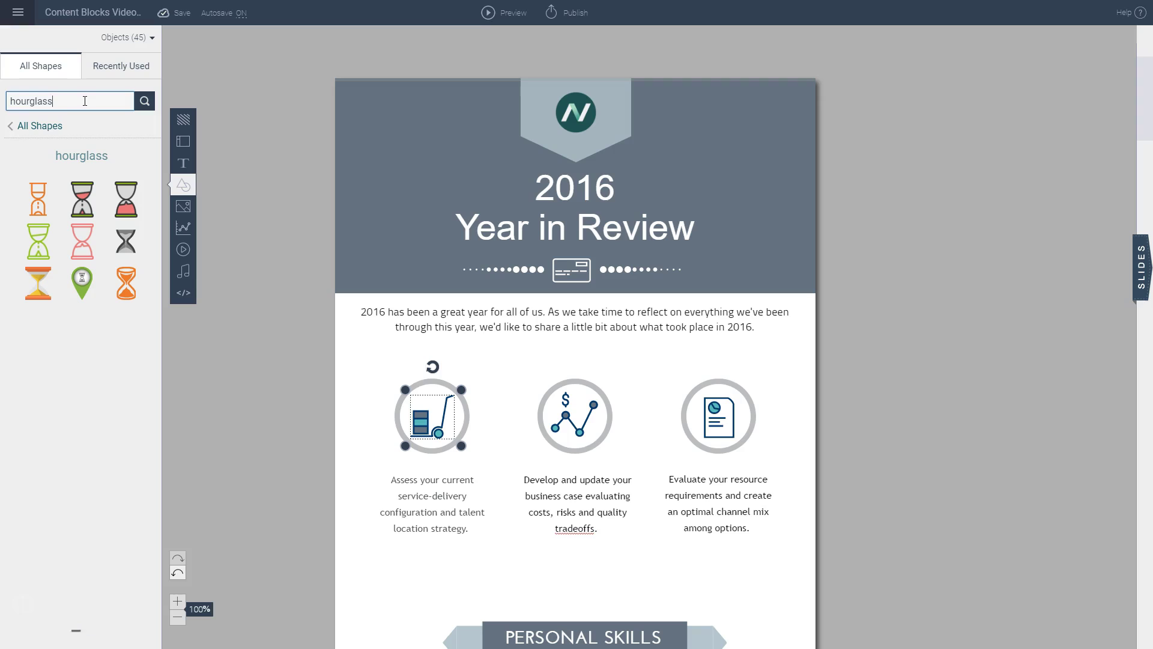
click(83, 204)
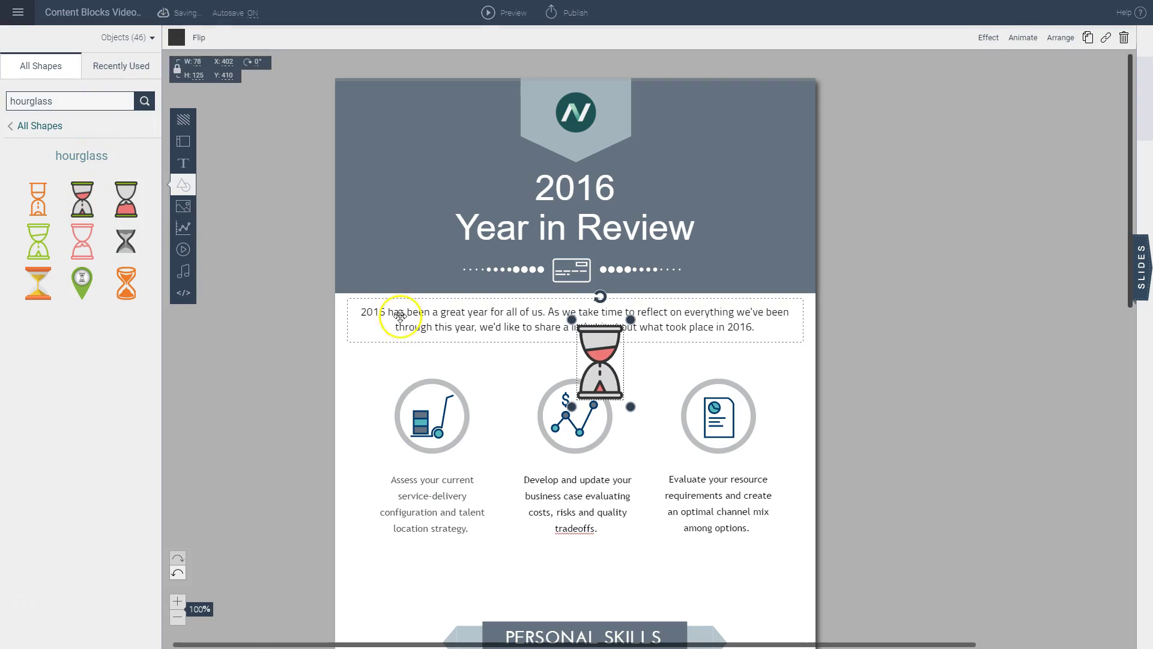
Delete the shopping cart icon and move the hourglass into the first circle
click(432, 427)
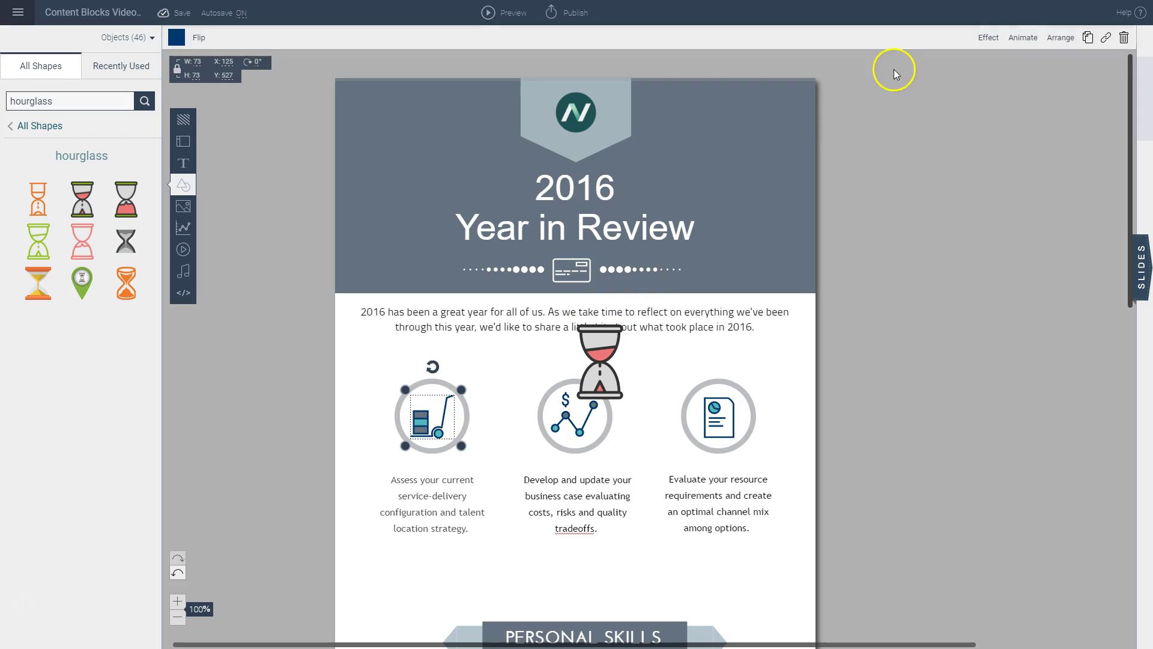
click(1125, 40)
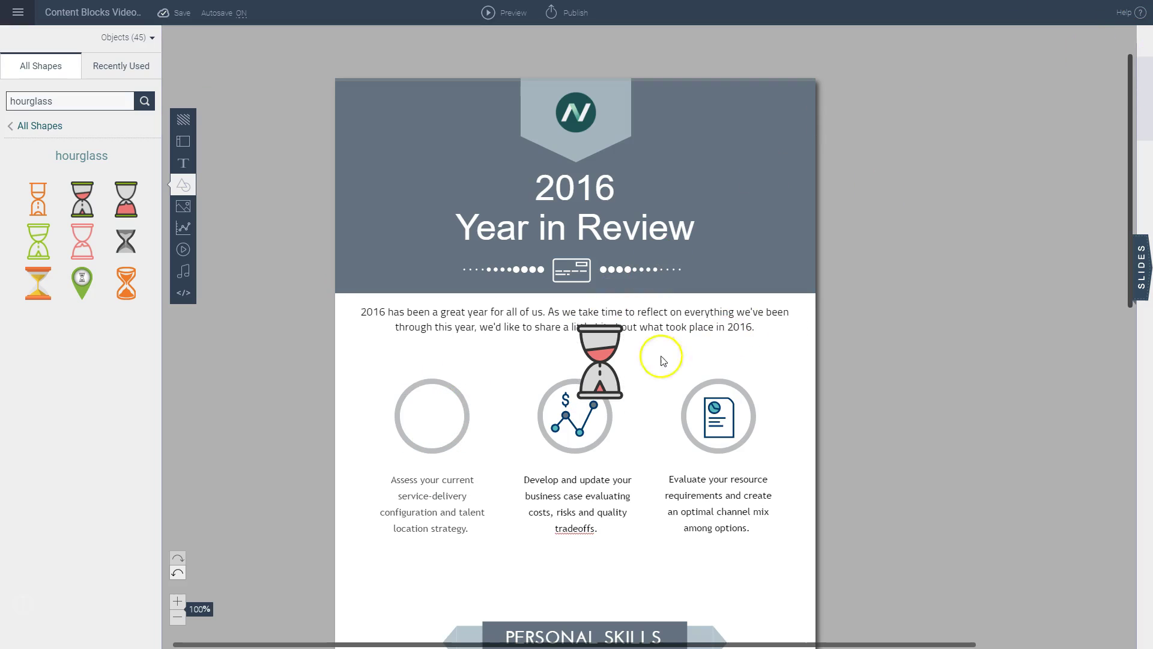
drag(599, 363, 429, 412)
click(1120, 123)
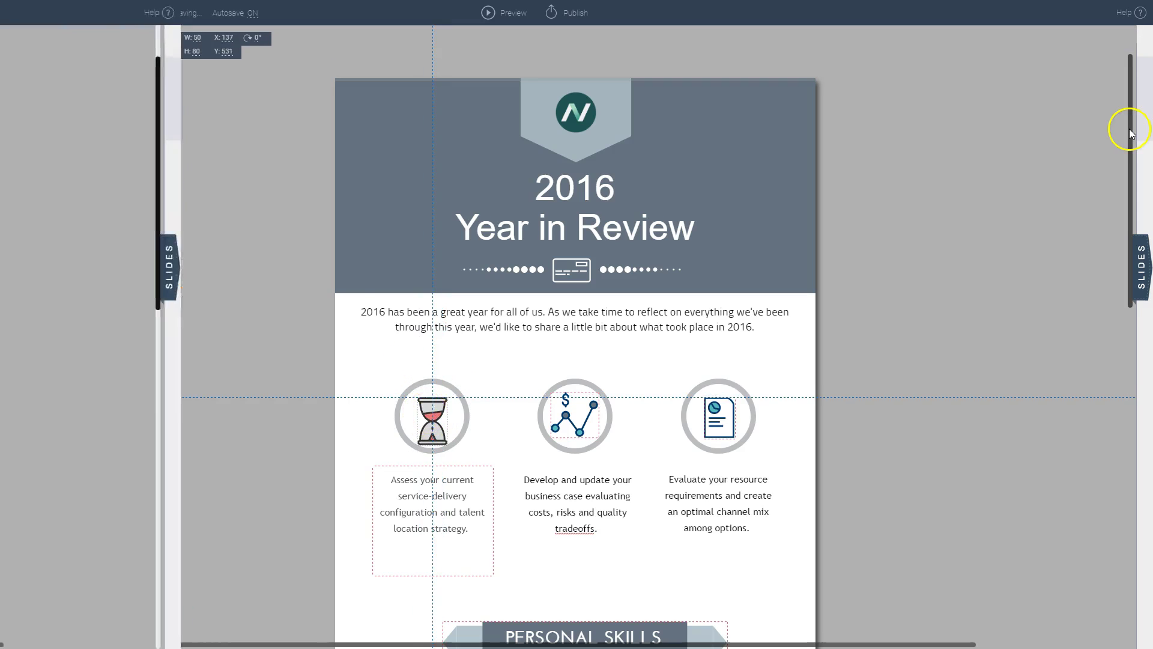
mouse_move(1124, 121)
mouse_down()
mouse_move(1139, 376)
mouse_move(1110, 130)
mouse_up()
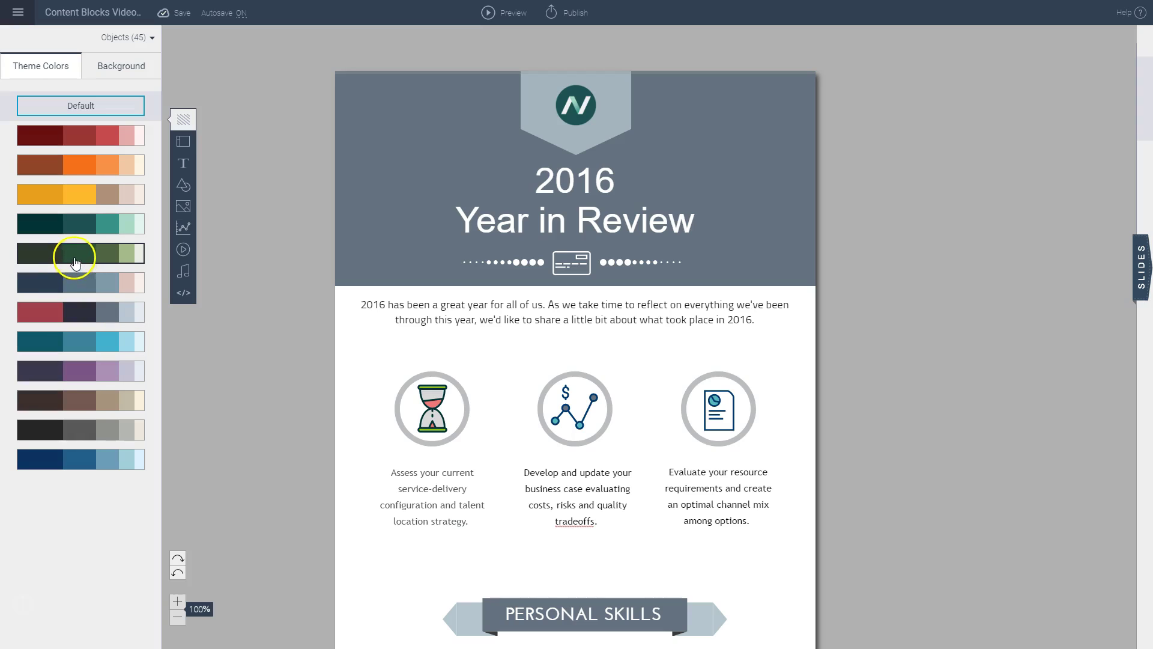
Apply the dark teal colour theme to the whole infographic
click(71, 231)
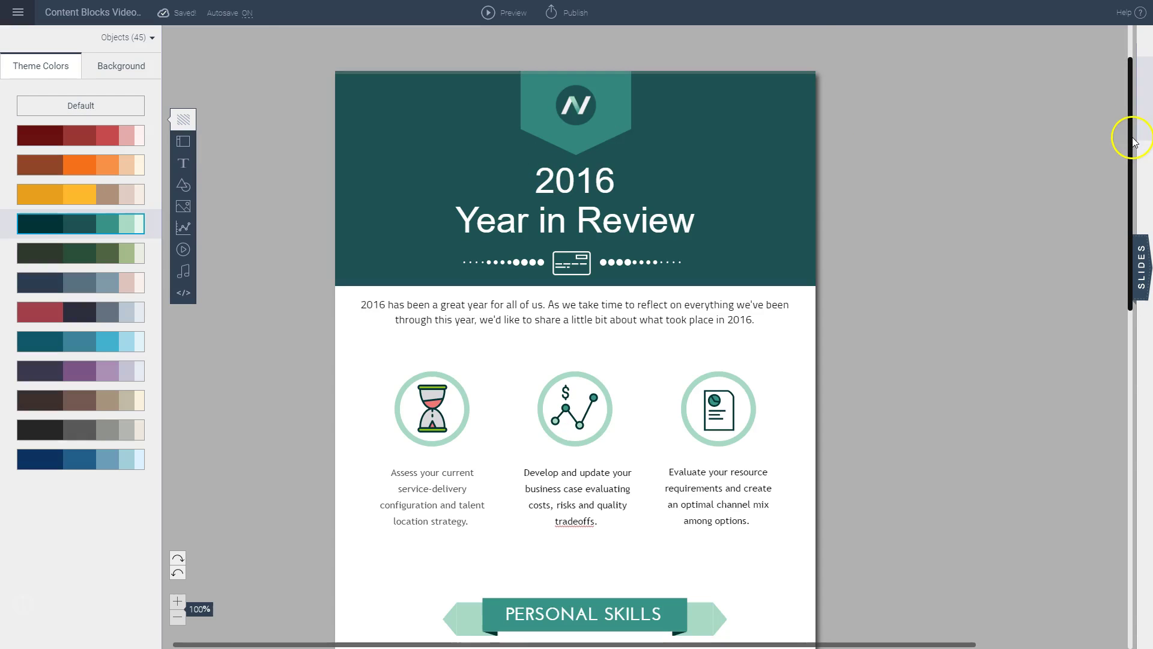
drag(1131, 141, 1104, 132)
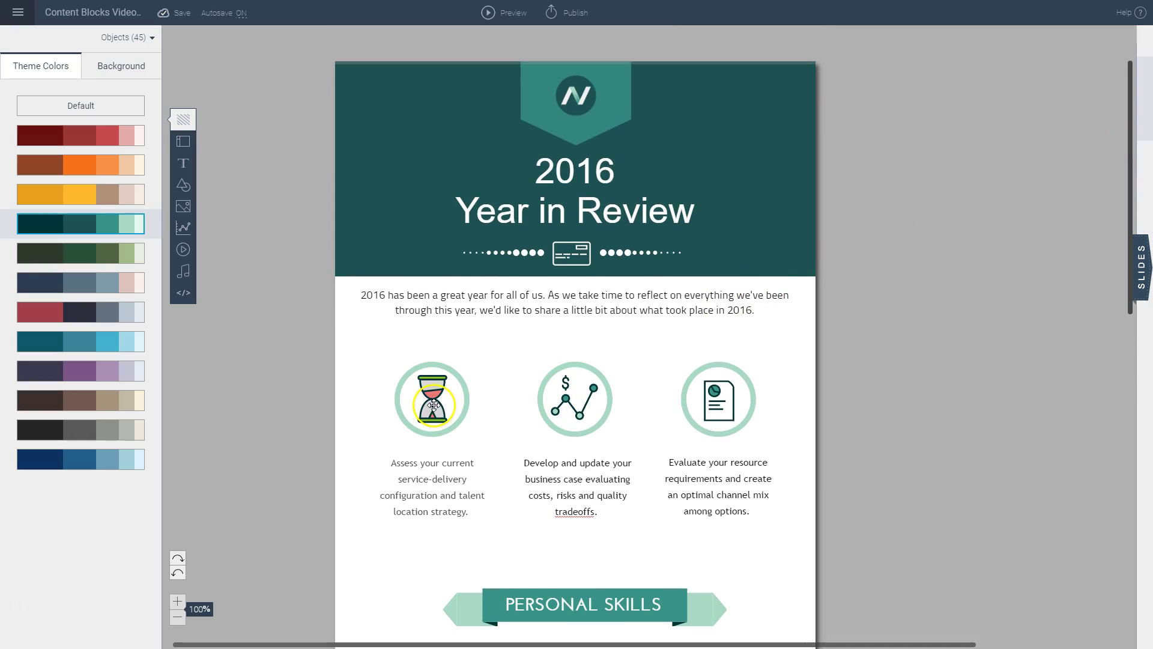
Recolour the hourglass fills with theme colours: dark, mint, and dark teal replacing red
click(433, 403)
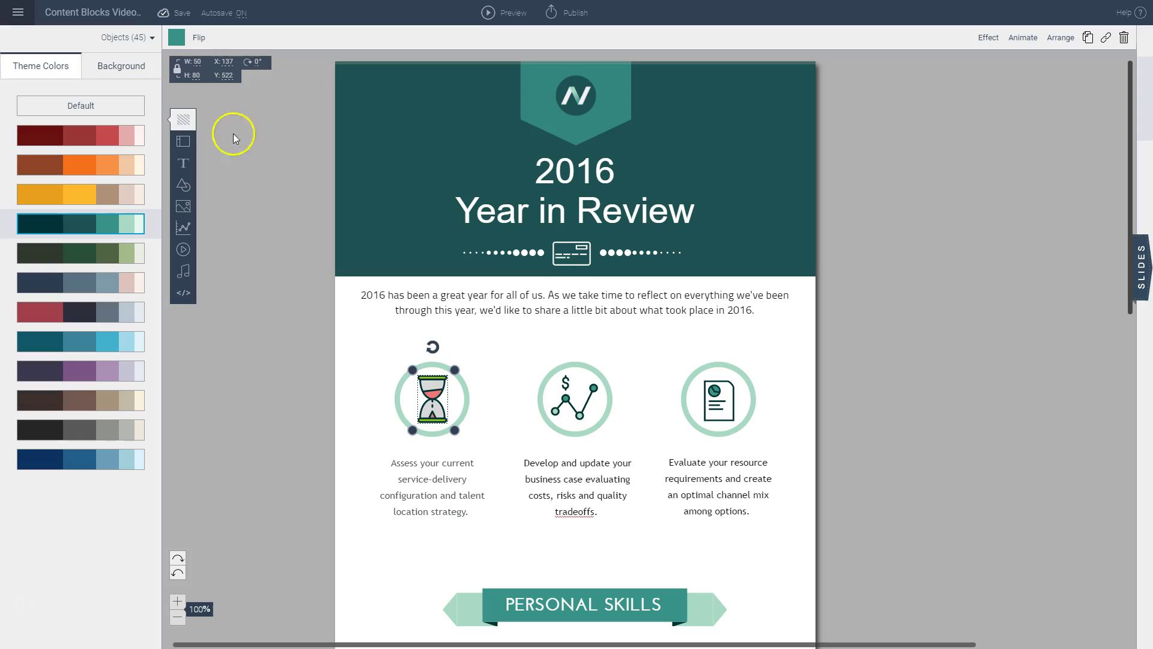
click(176, 41)
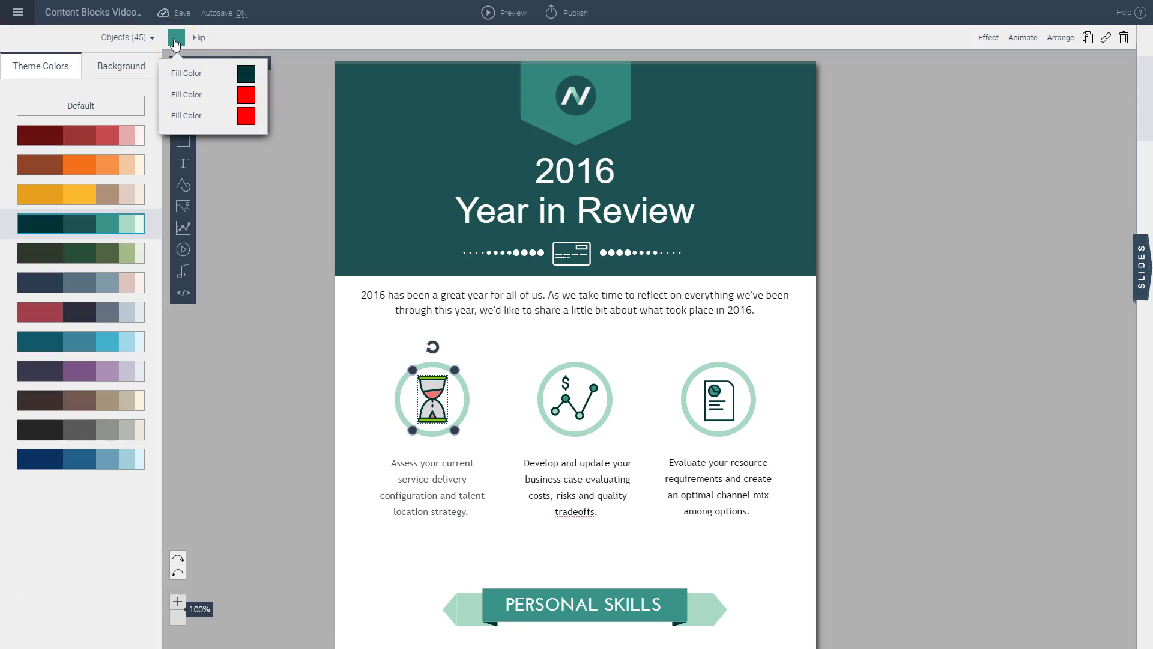
click(246, 75)
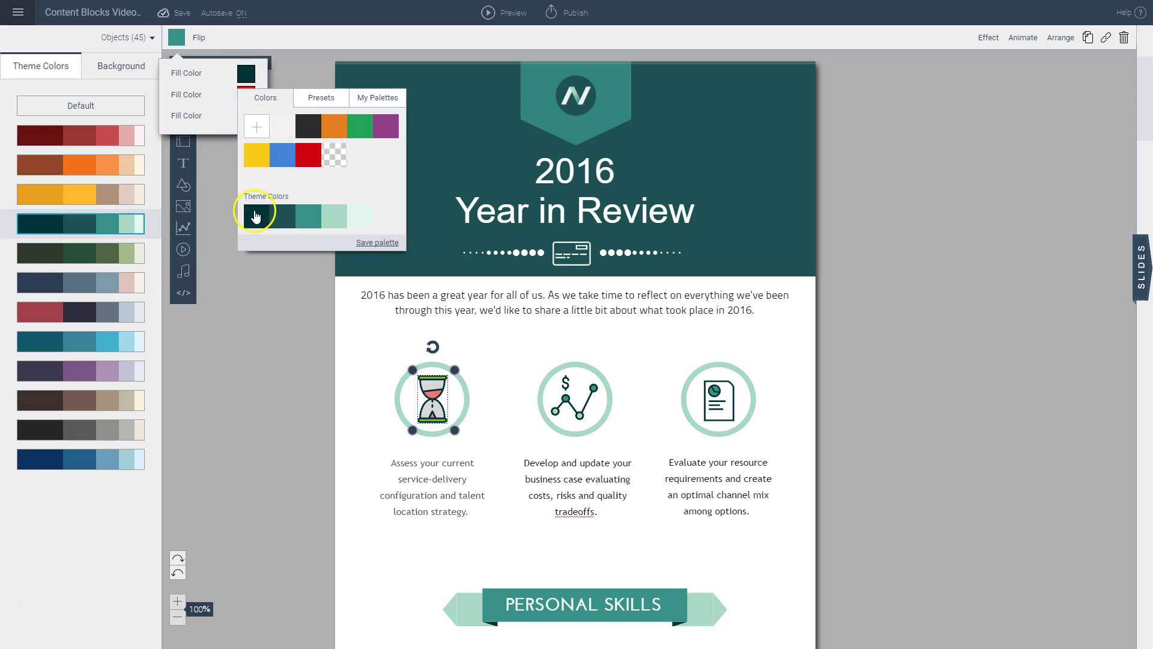
click(268, 227)
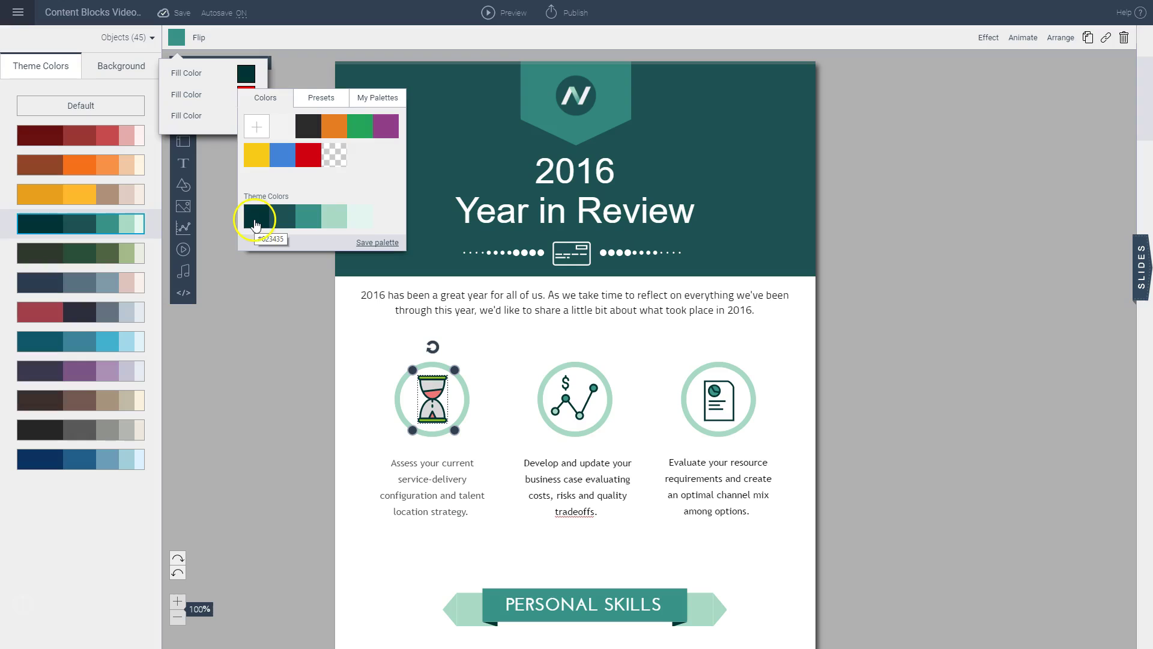
click(255, 225)
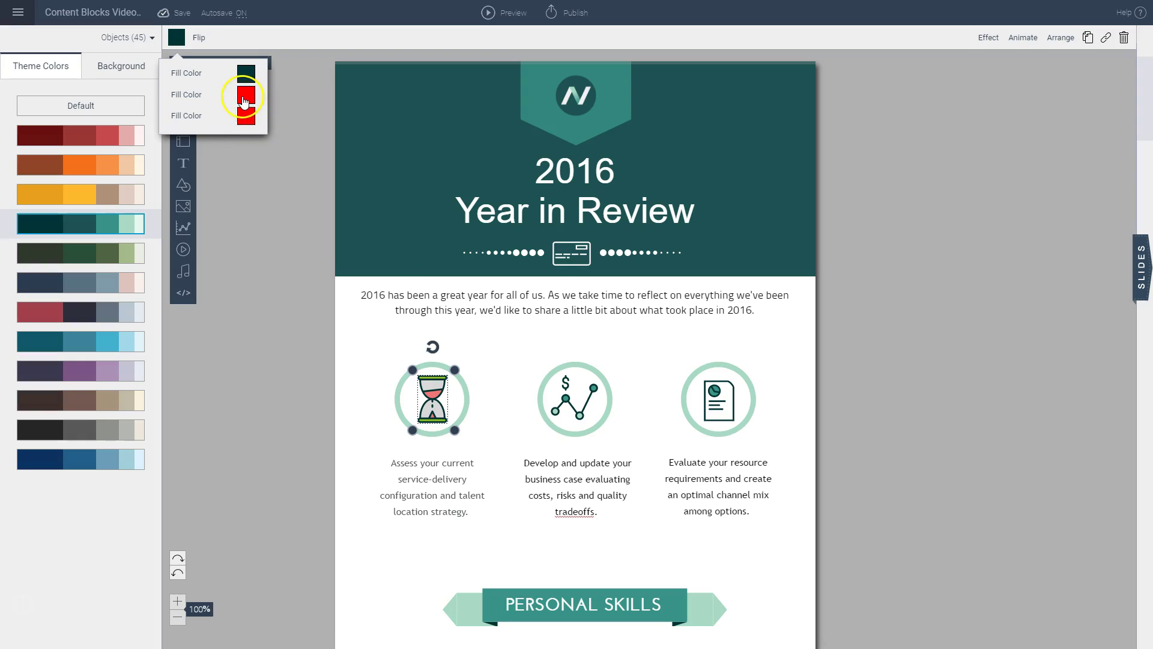
click(245, 96)
click(334, 237)
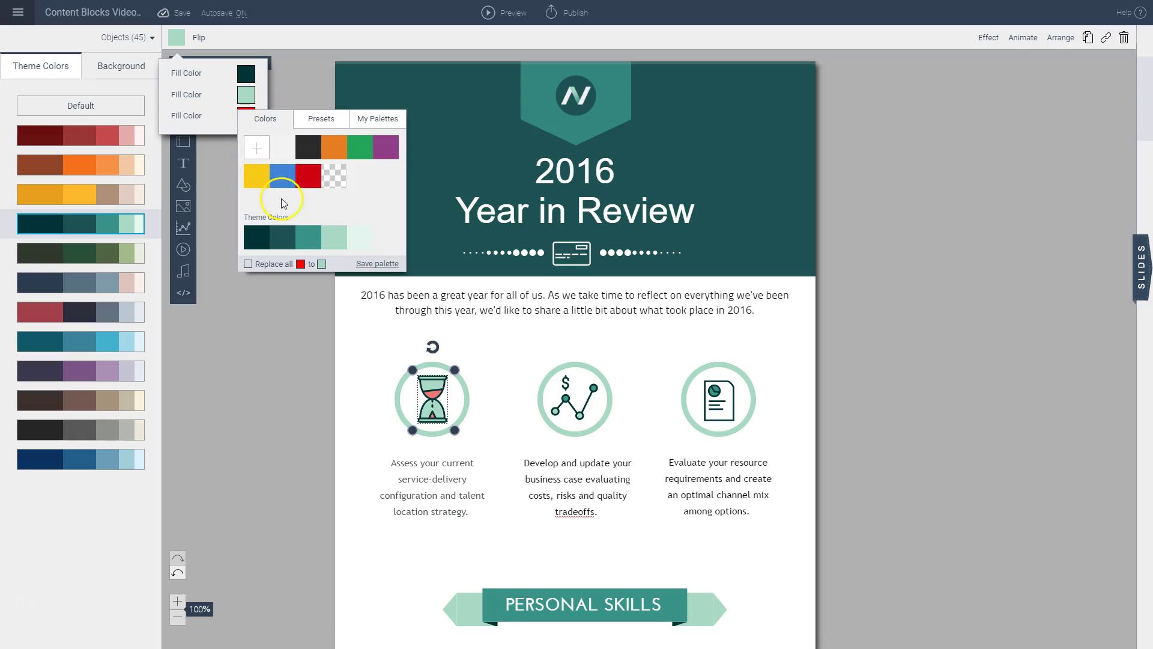
click(246, 116)
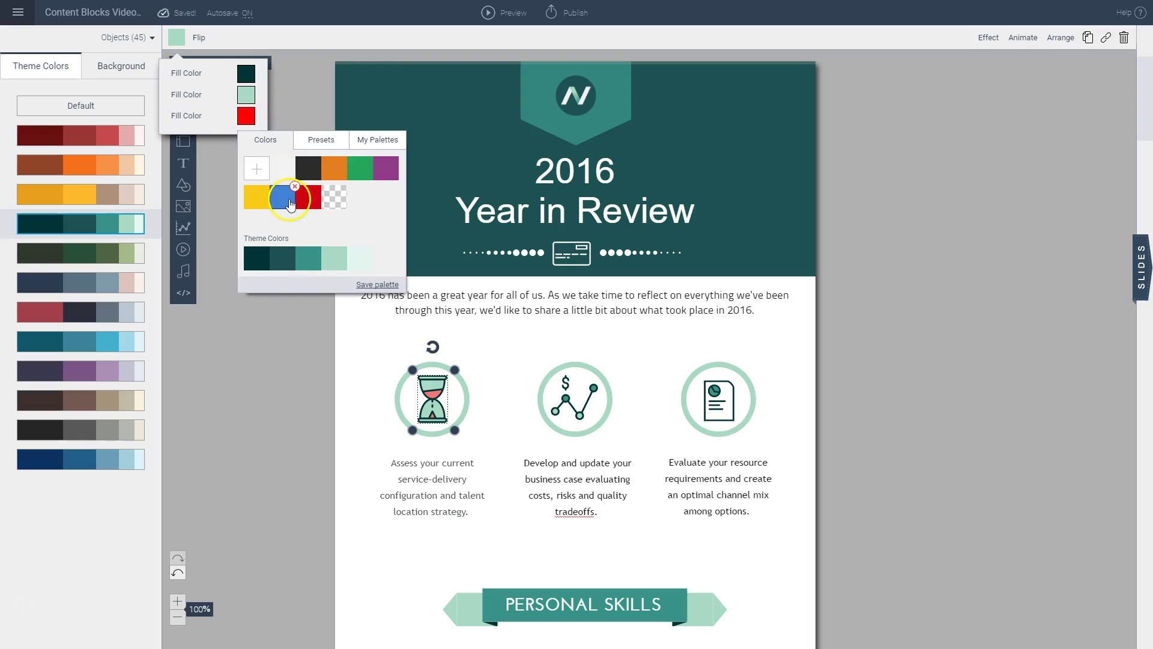
click(289, 264)
click(309, 347)
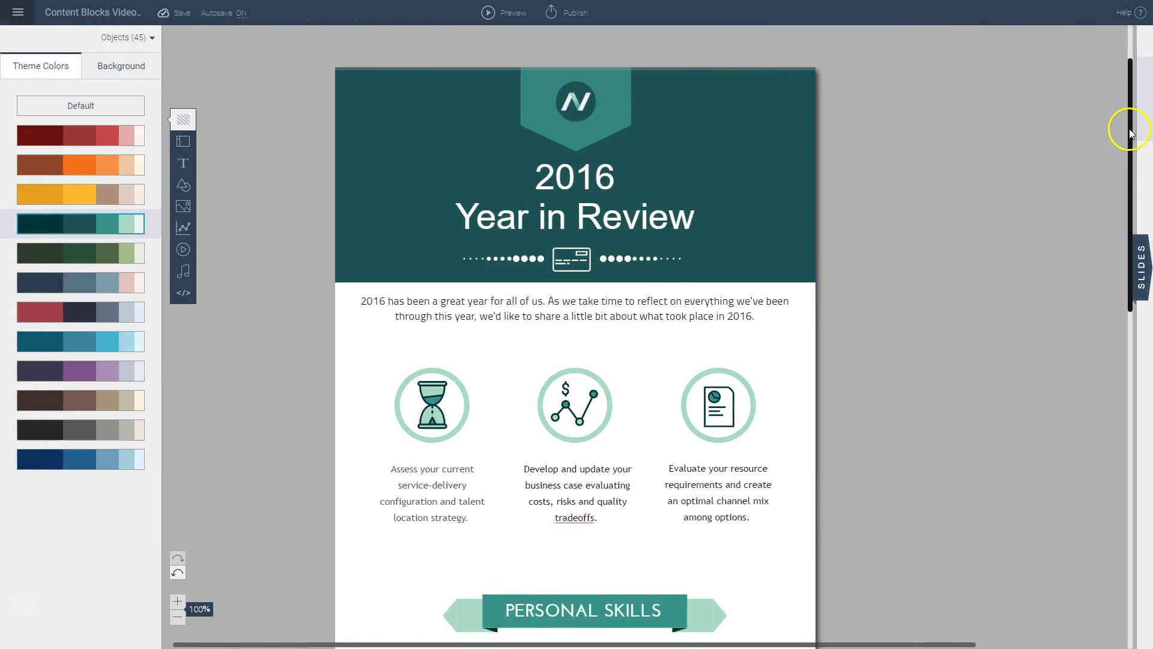
drag(1131, 124, 1135, 433)
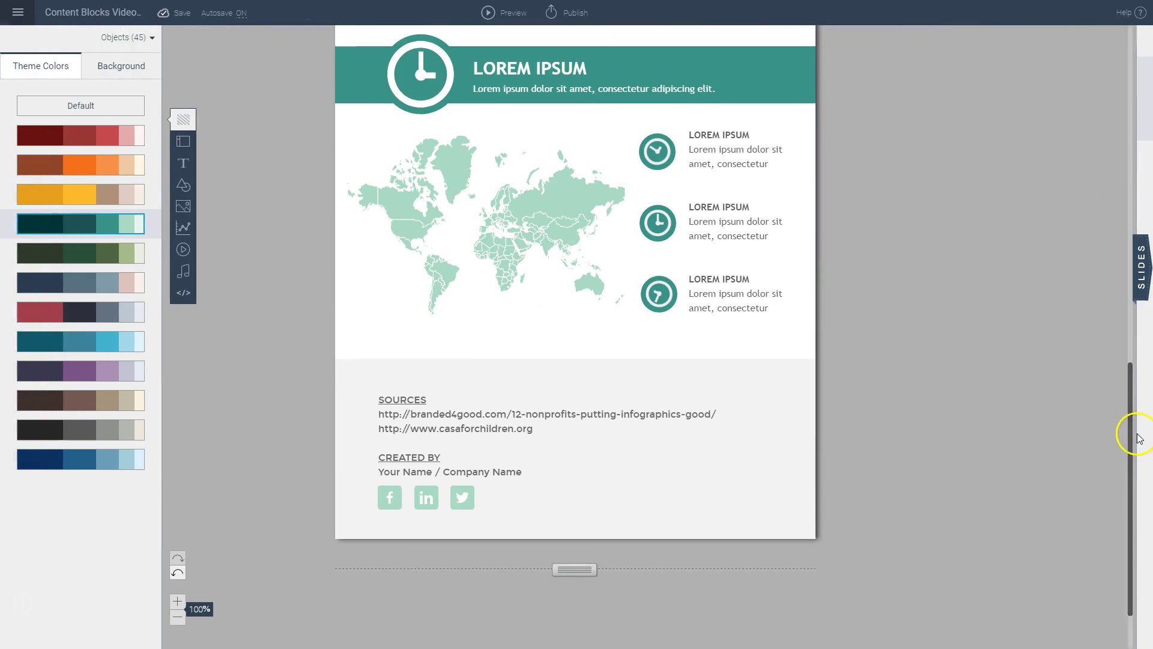
click(390, 500)
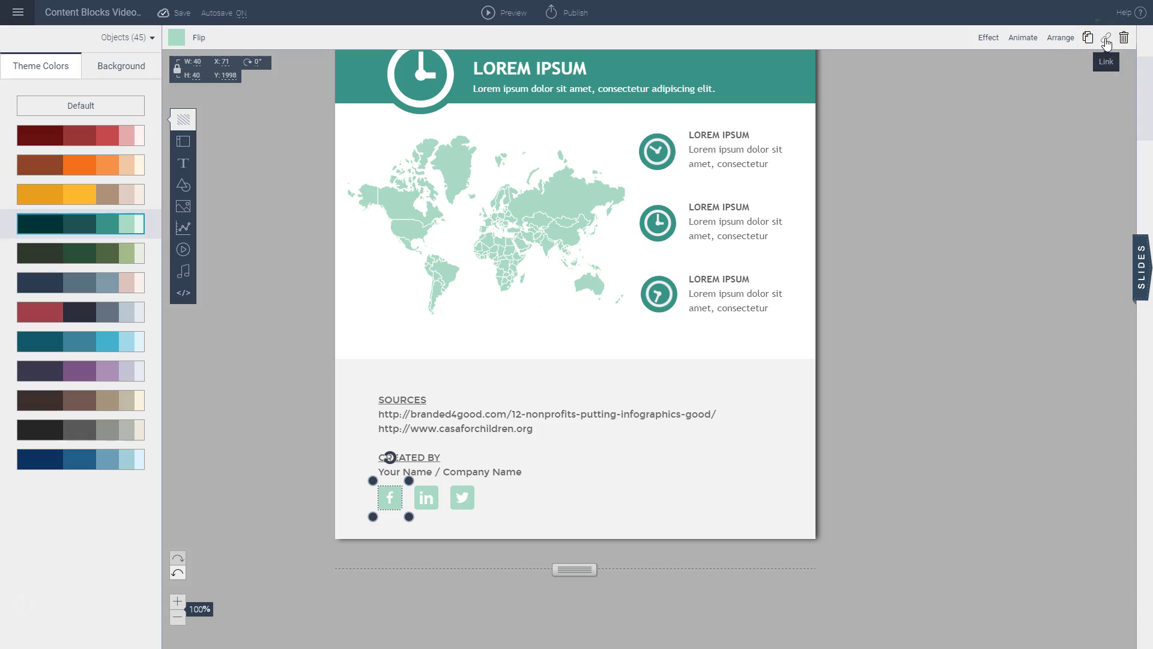
click(1105, 40)
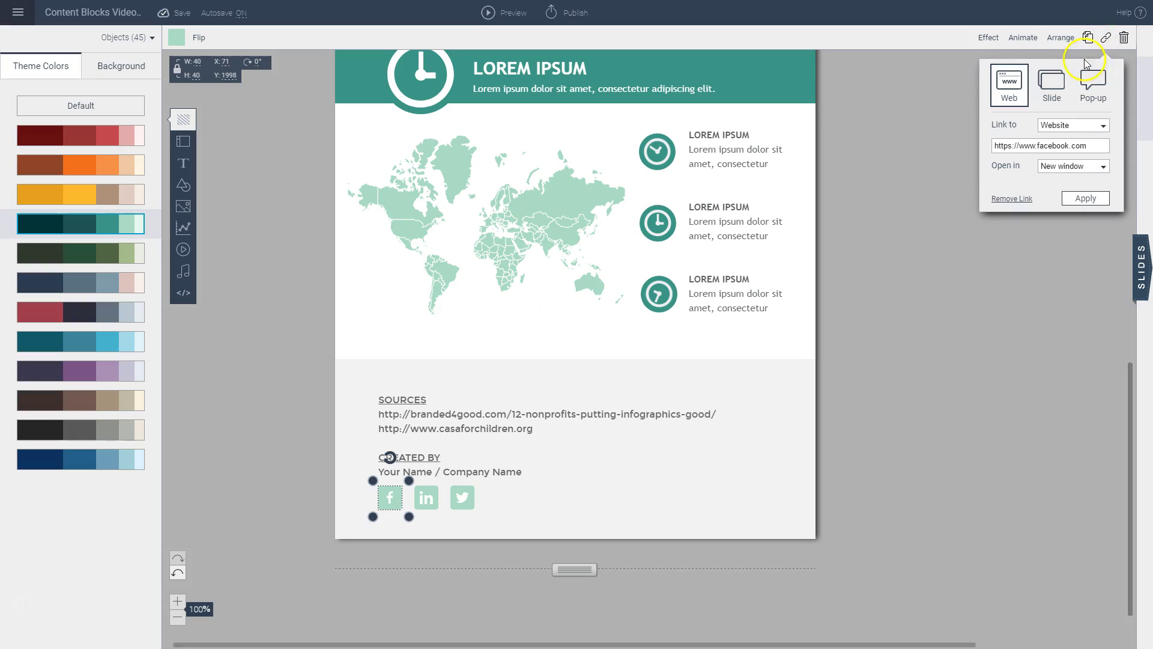
click(1050, 100)
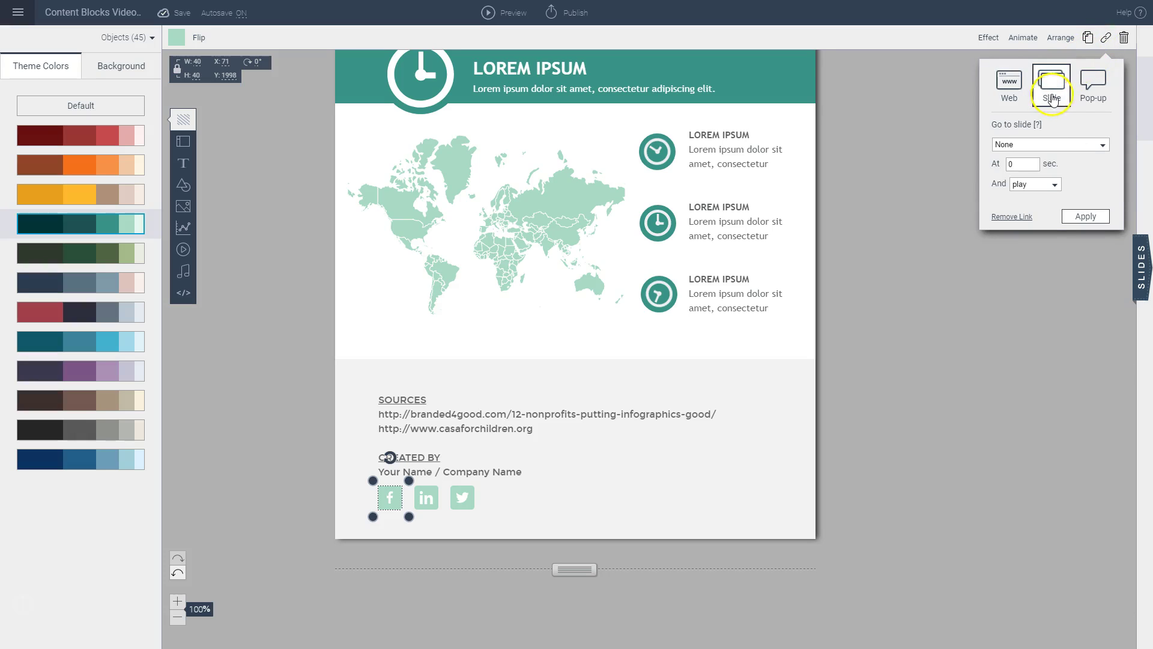
click(1002, 89)
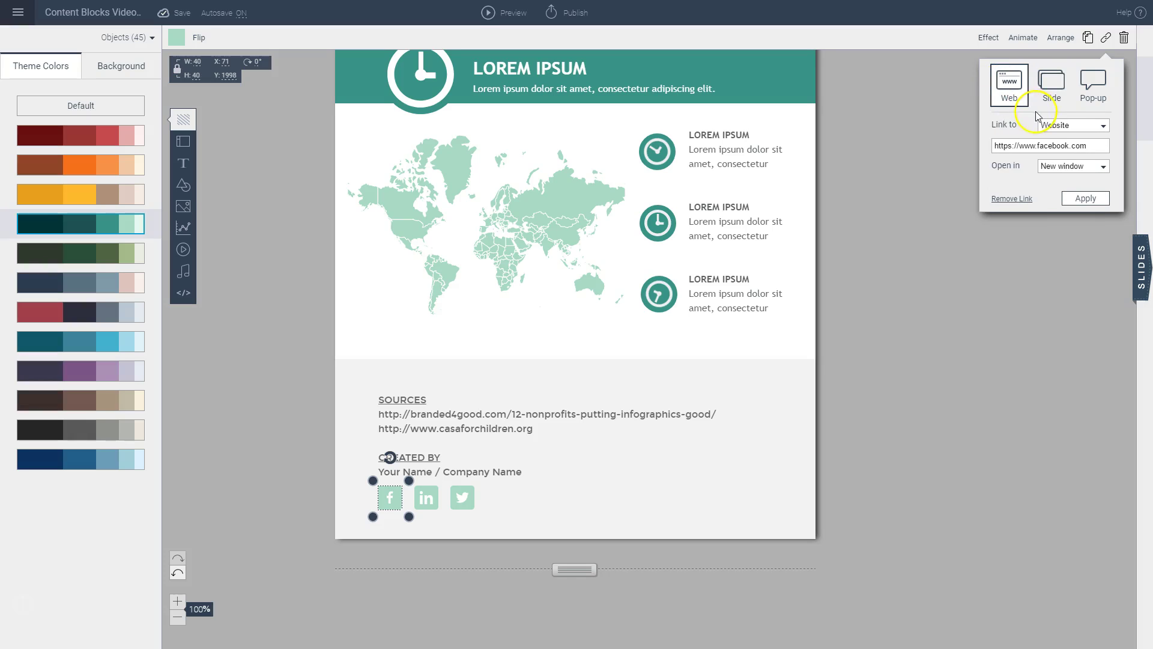
click(1058, 145)
drag(1058, 145, 1041, 144)
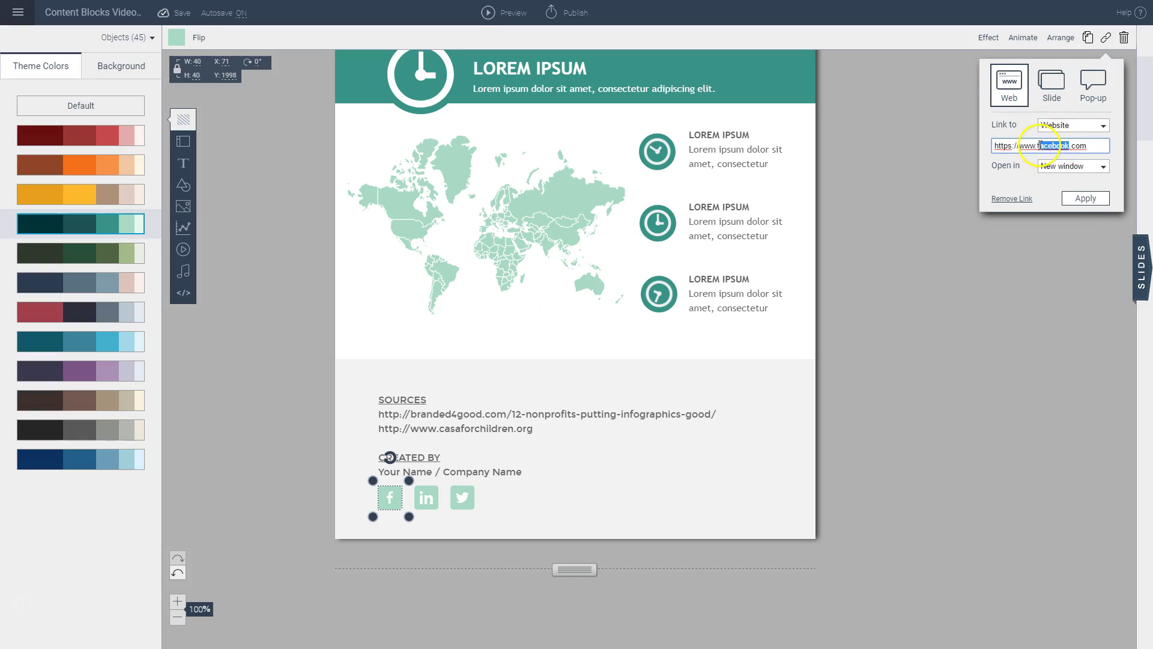
key(BackSpace)
text(visme)
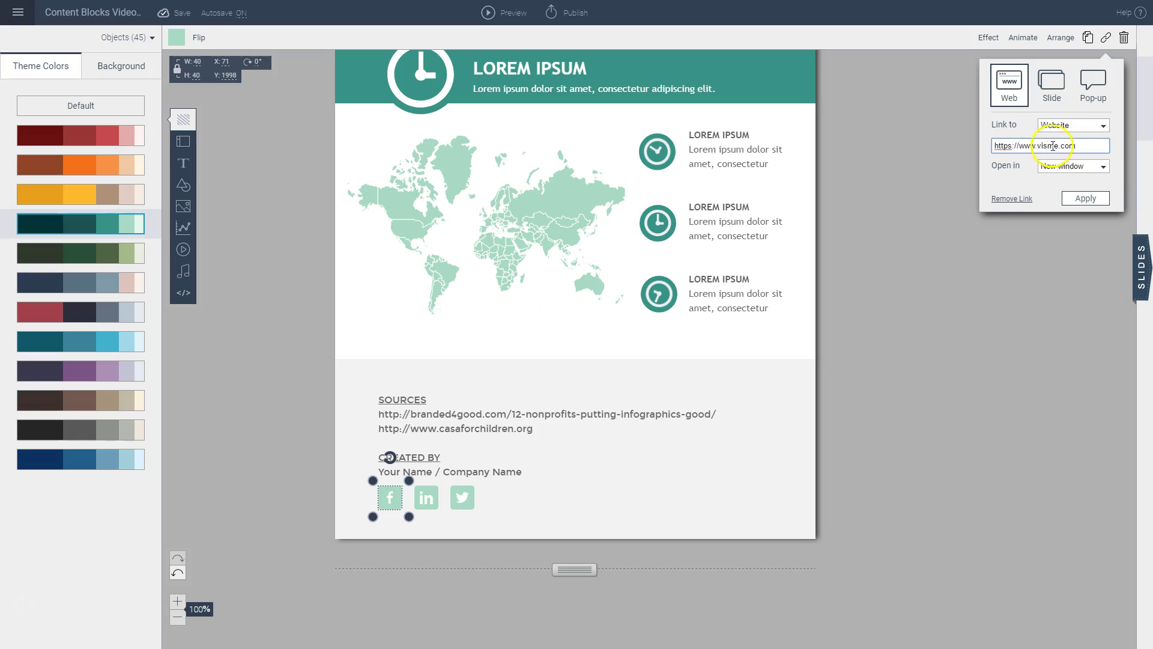
click(1084, 145)
key(BackSpace)
click(1042, 193)
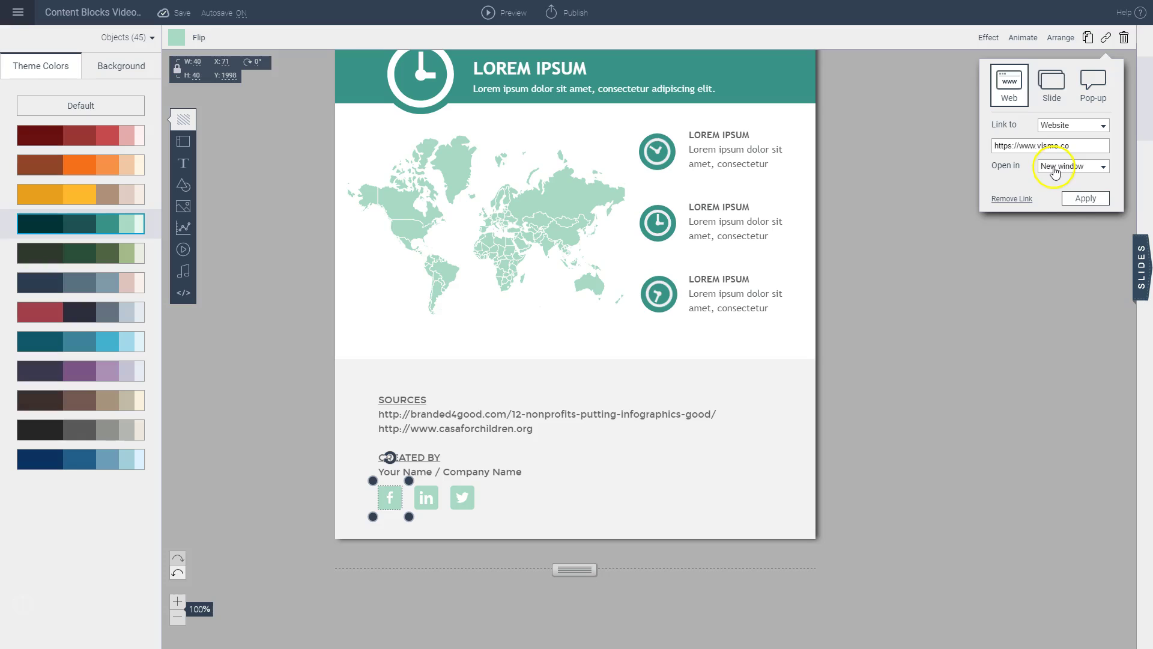
click(1069, 204)
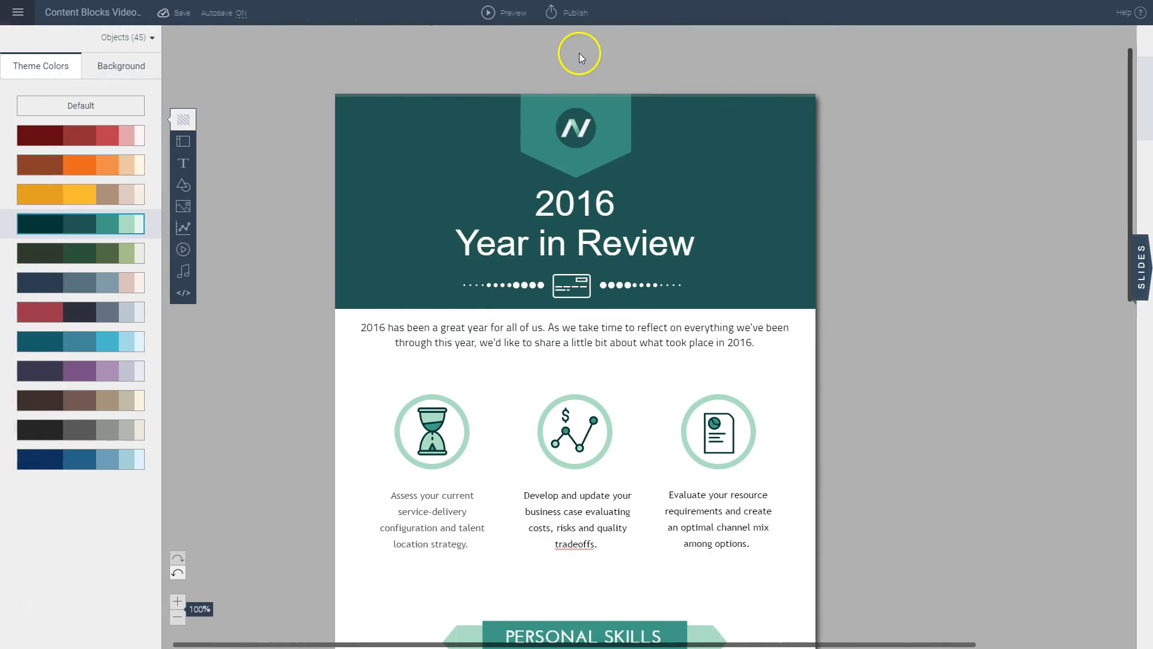
In the Publish dialog, set the project to Private with password protection left off
click(565, 12)
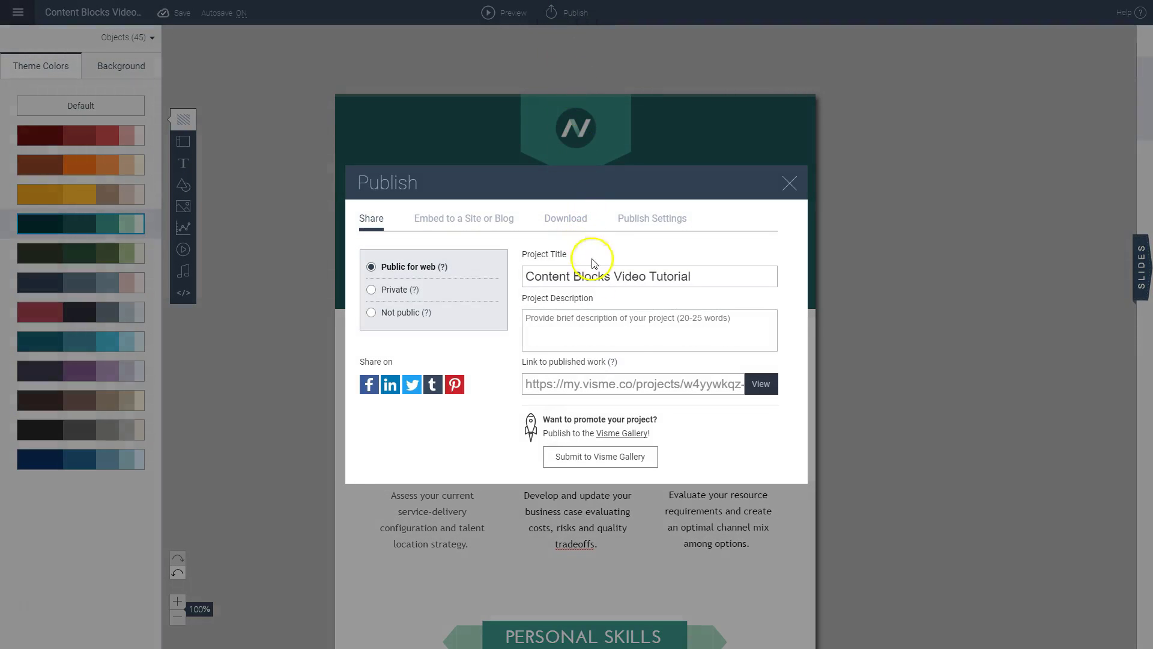
click(652, 384)
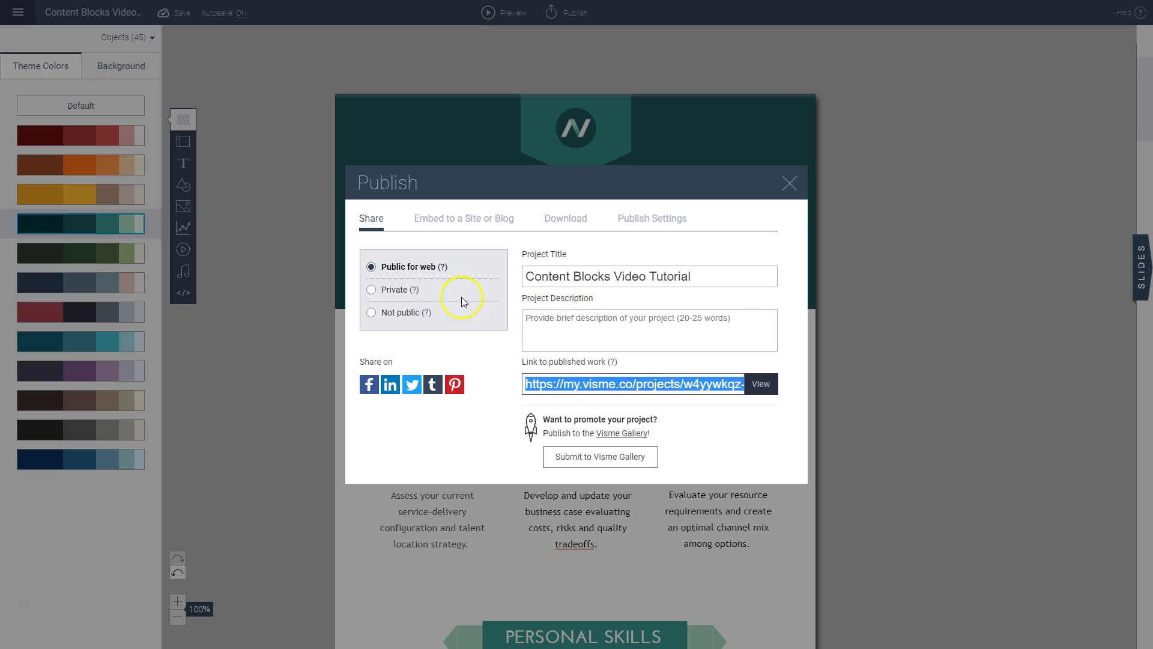
click(371, 290)
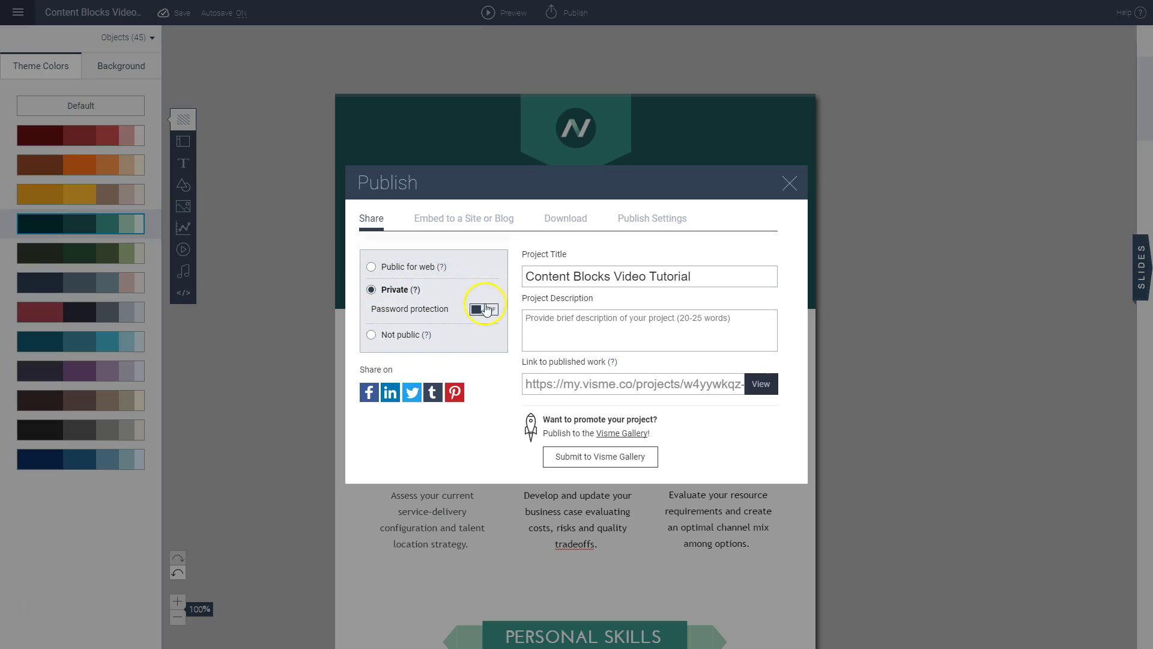
click(487, 310)
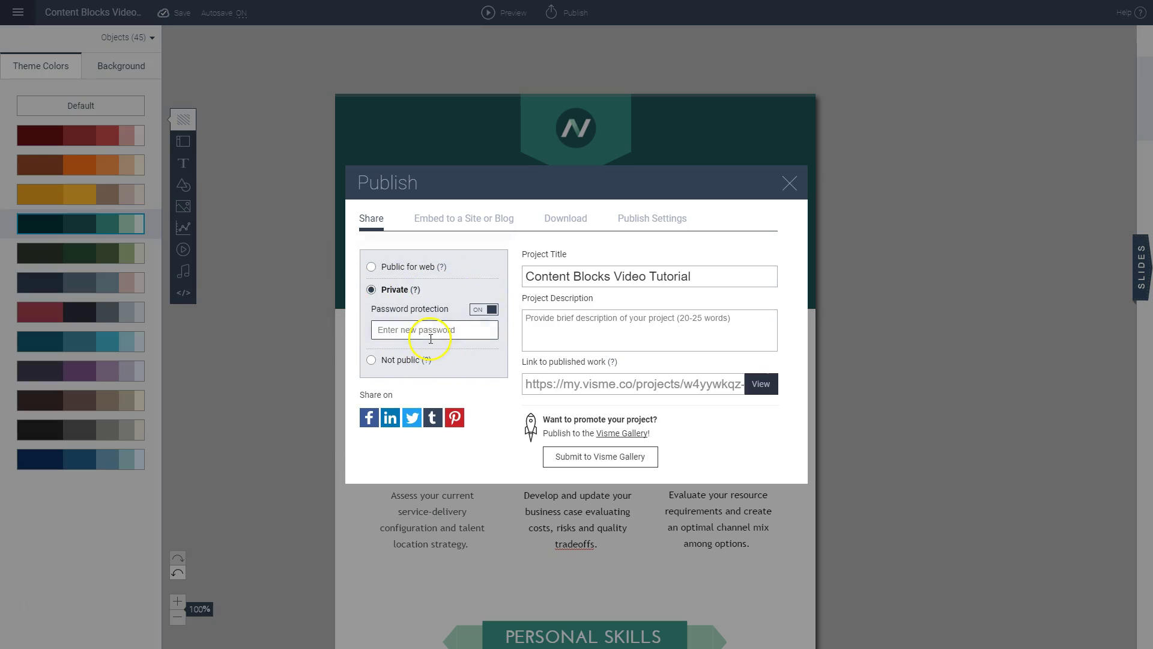
click(485, 309)
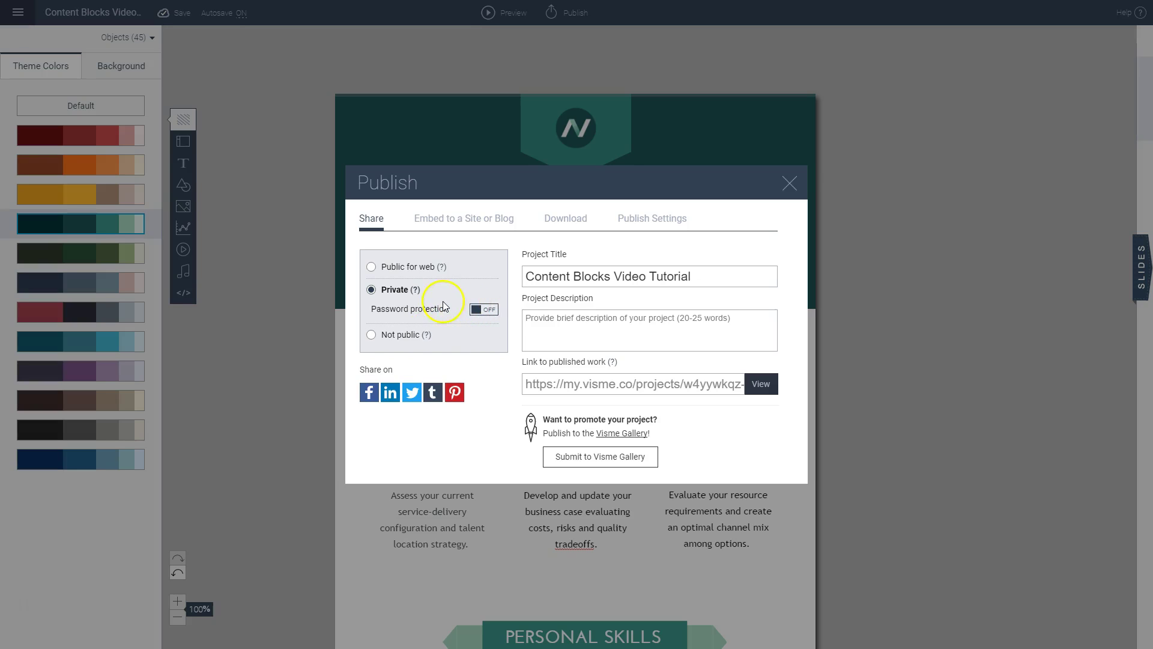
mouse_move(425, 336)
Review the JPG, PNG, PDF and HTML5 download options, then close the Publish dialog
click(563, 222)
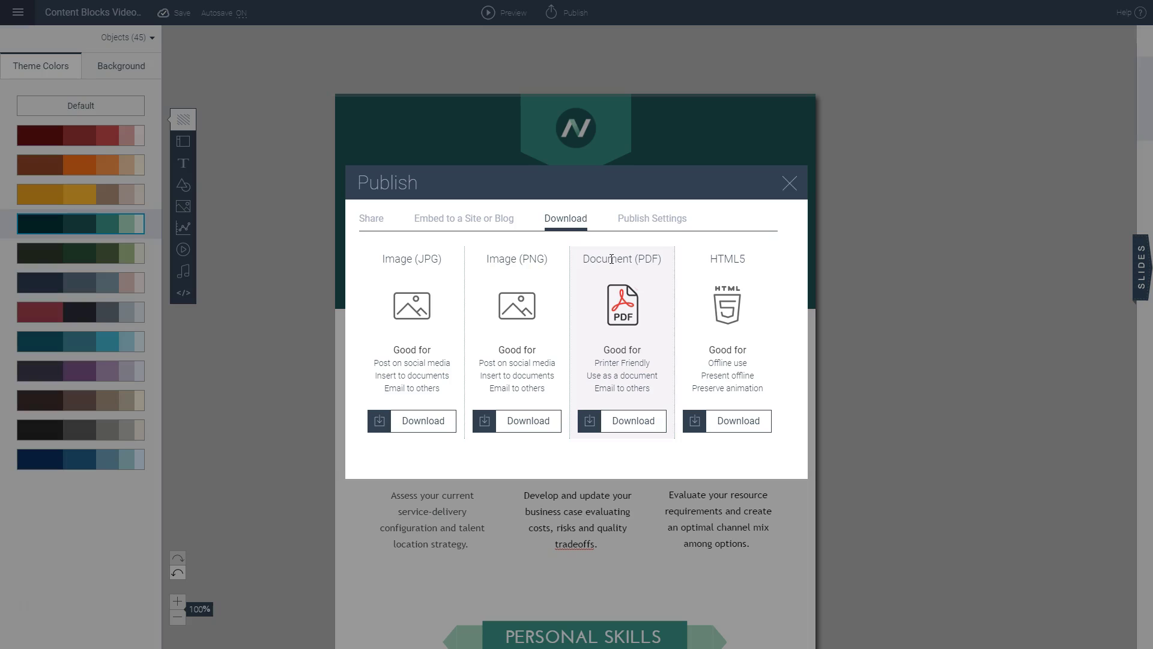
click(788, 183)
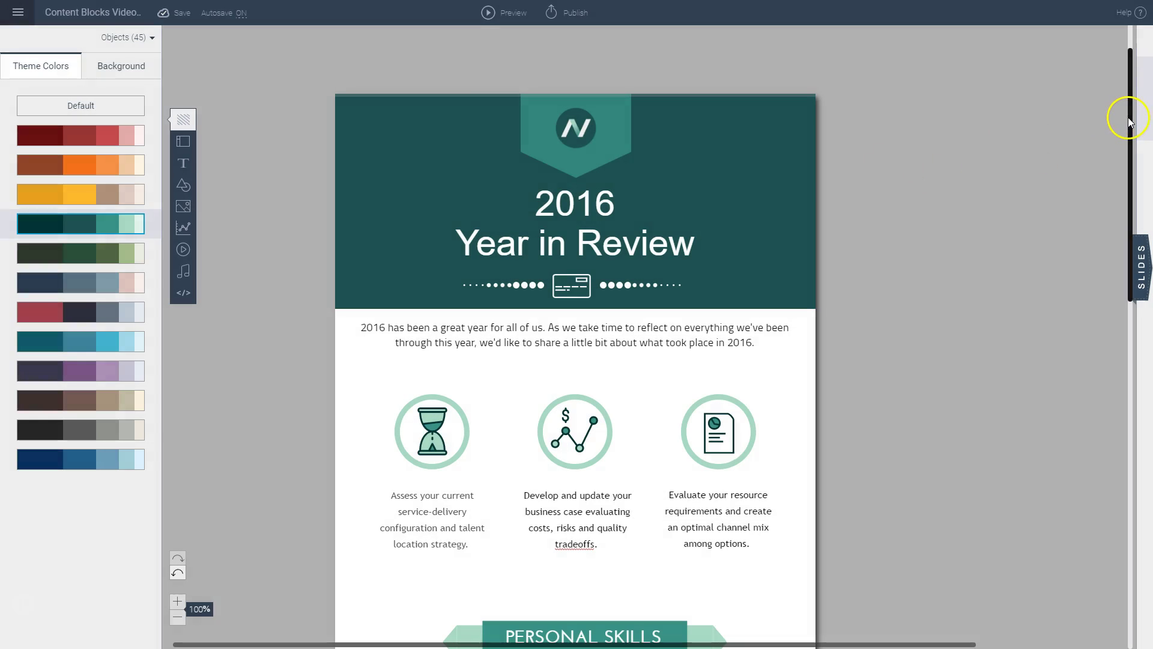
drag(1128, 120, 1101, 134)
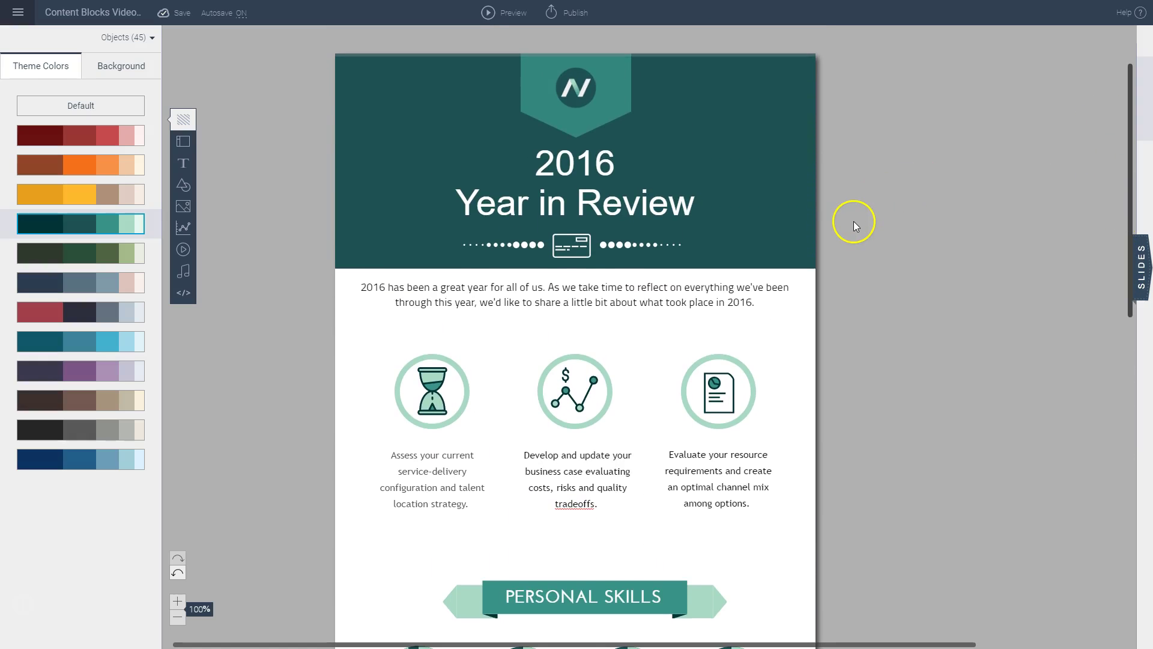